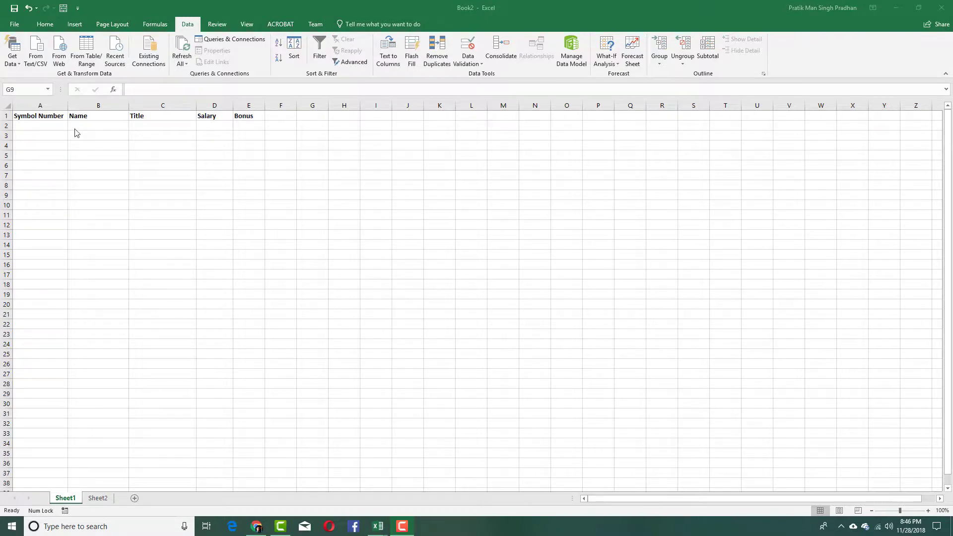
- Point out the Symbol Number, Name, Title and Salary column headings
{"action": "left_click", "coordinate": [183, 112]}
{"action": "left_click", "coordinate": [42, 116]}
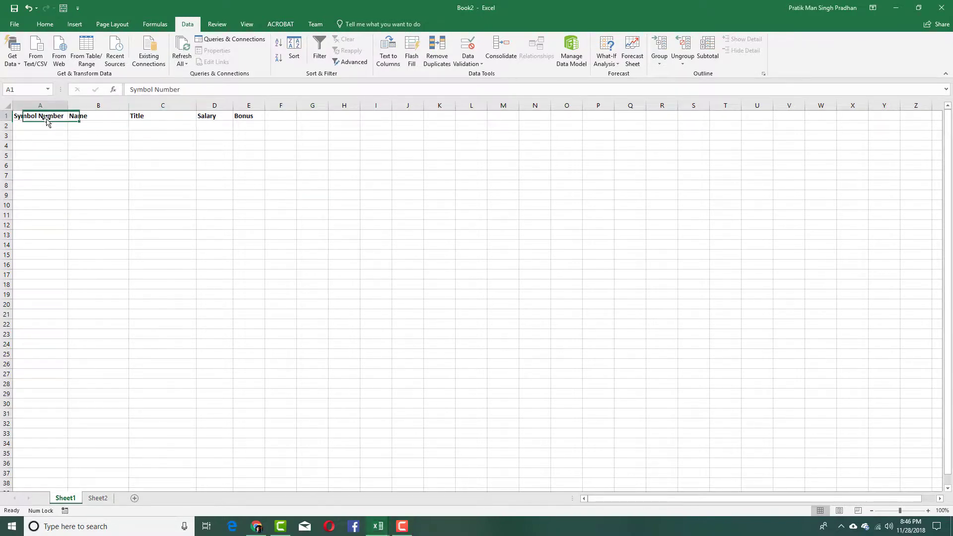
{"action": "left_click", "coordinate": [101, 118]}
{"action": "left_click", "coordinate": [156, 119]}
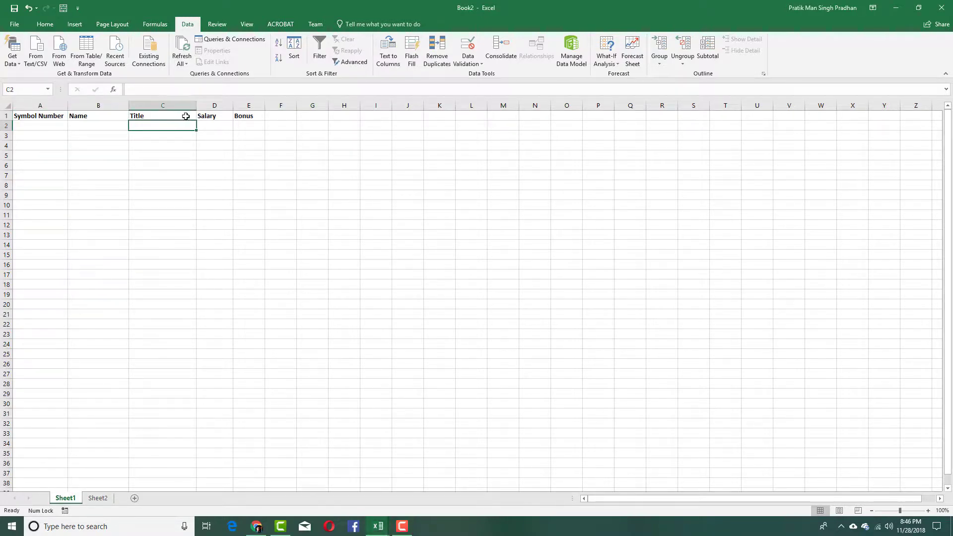
{"action": "left_click", "coordinate": [230, 117]}
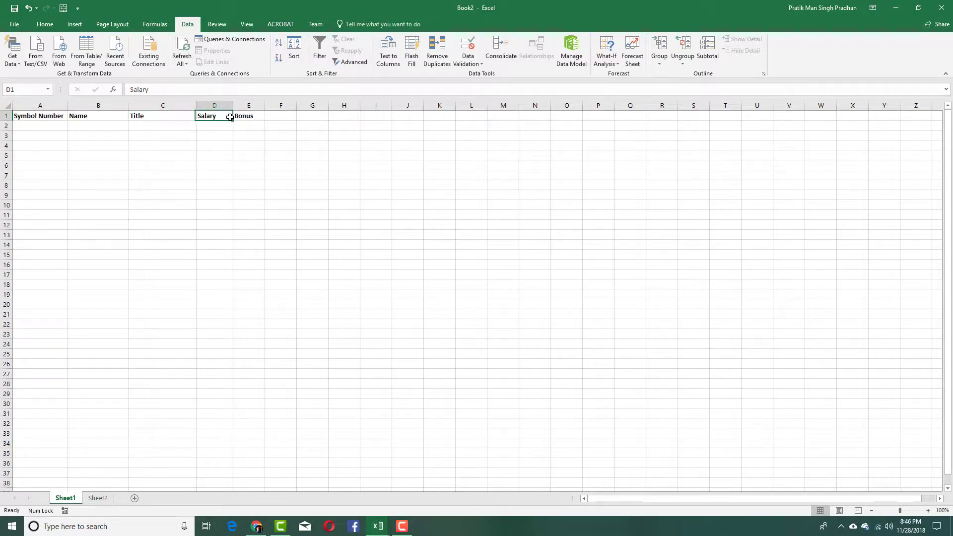
{"action": "left_click", "coordinate": [237, 194]}
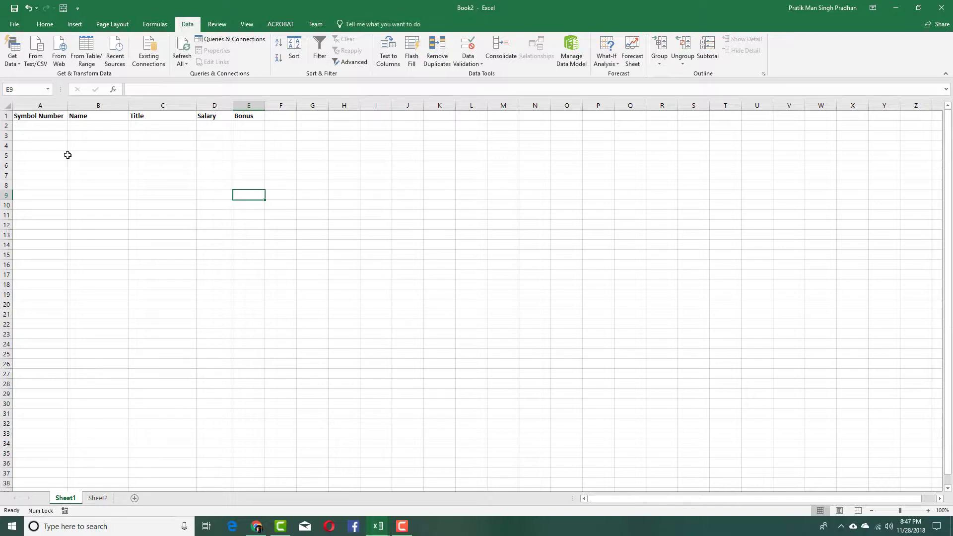
- Restrict column A to a text length equal to 6 characters
{"action": "left_click", "coordinate": [46, 105]}
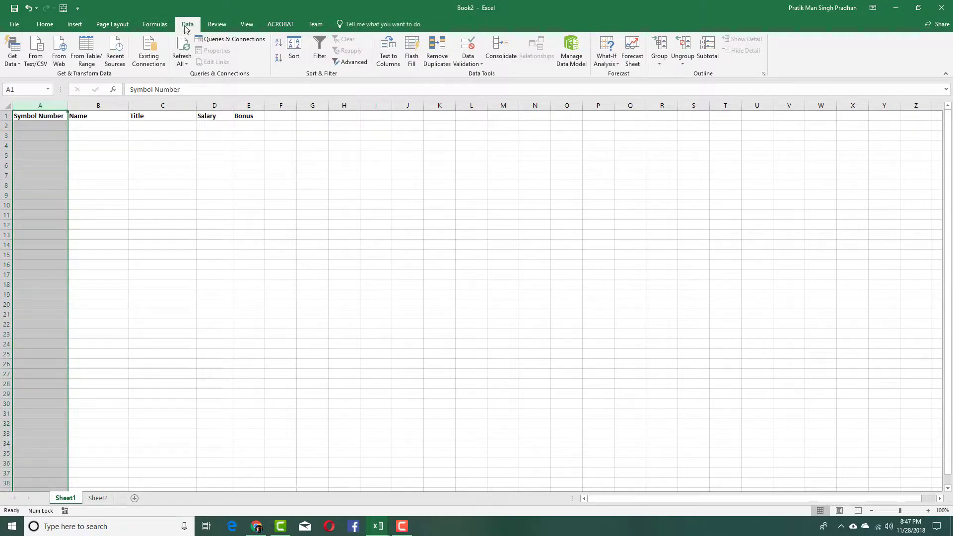
{"action": "left_click", "coordinate": [468, 45]}
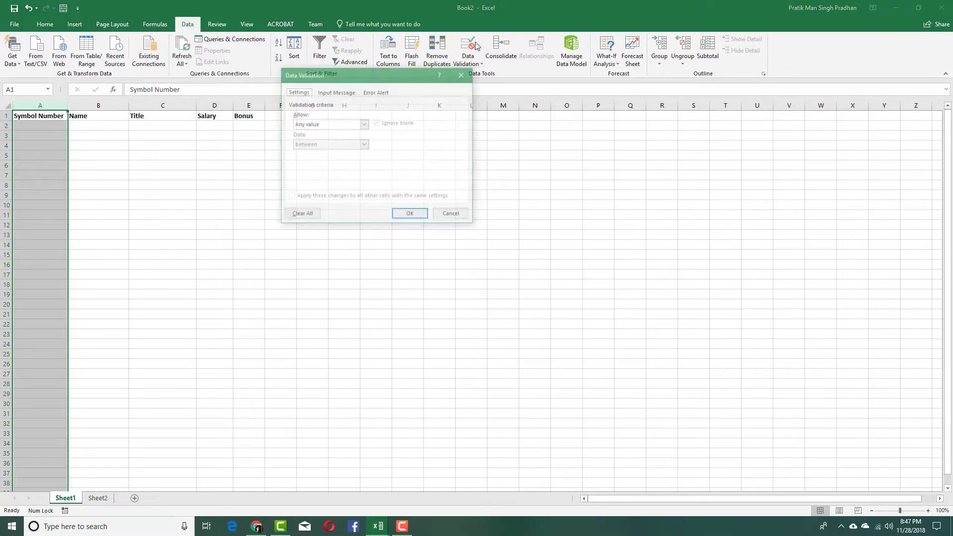
{"action": "left_click", "coordinate": [364, 125]}
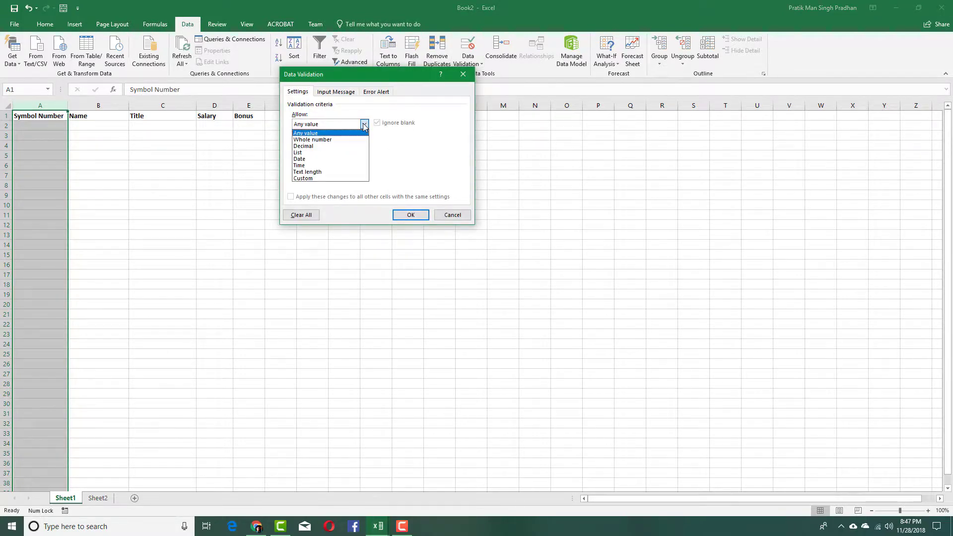
{"action": "left_click", "coordinate": [364, 126]}
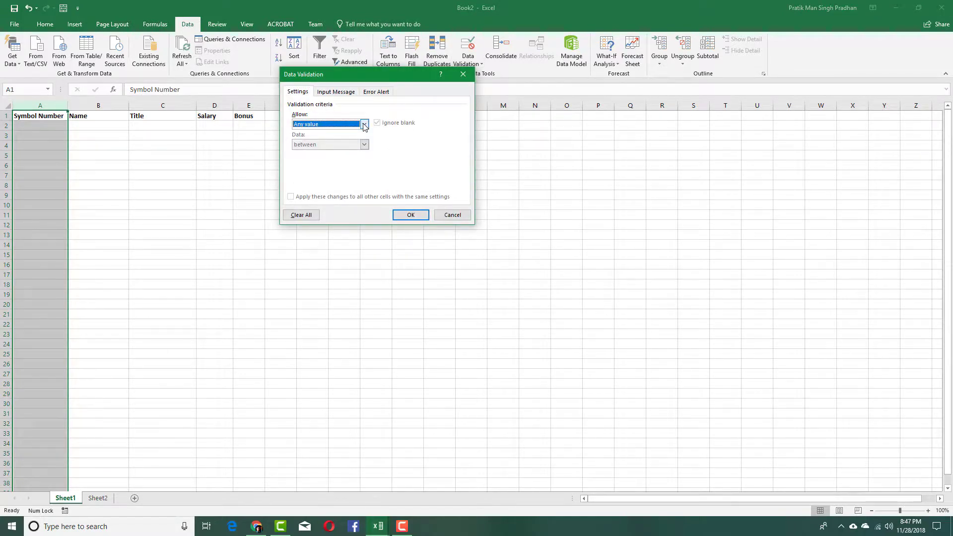
{"action": "left_click", "coordinate": [365, 125]}
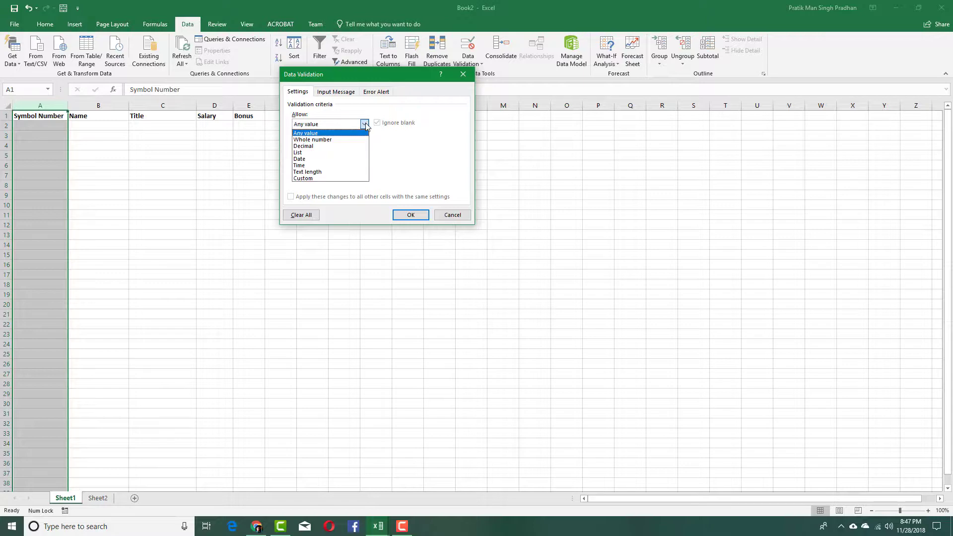
{"action": "left_click", "coordinate": [308, 172]}
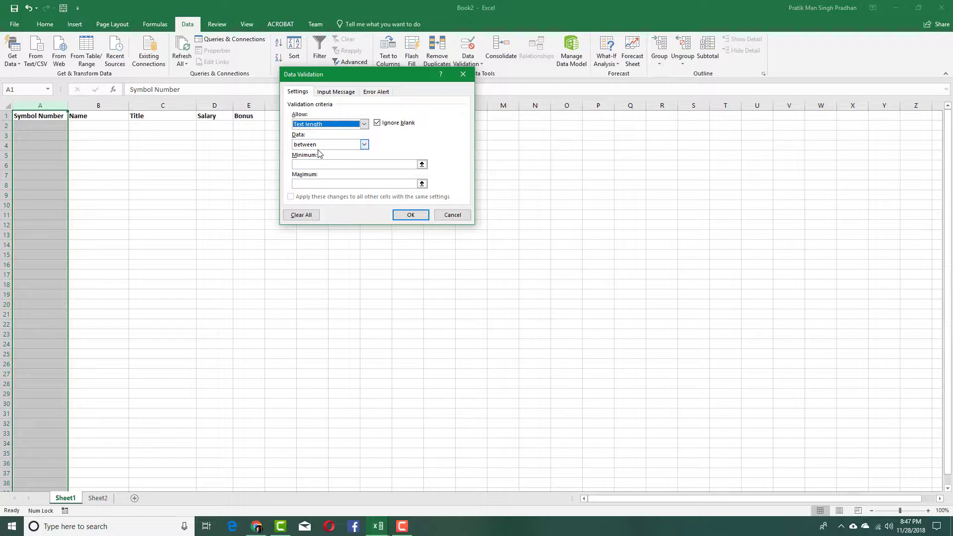
{"action": "left_click", "coordinate": [364, 145]}
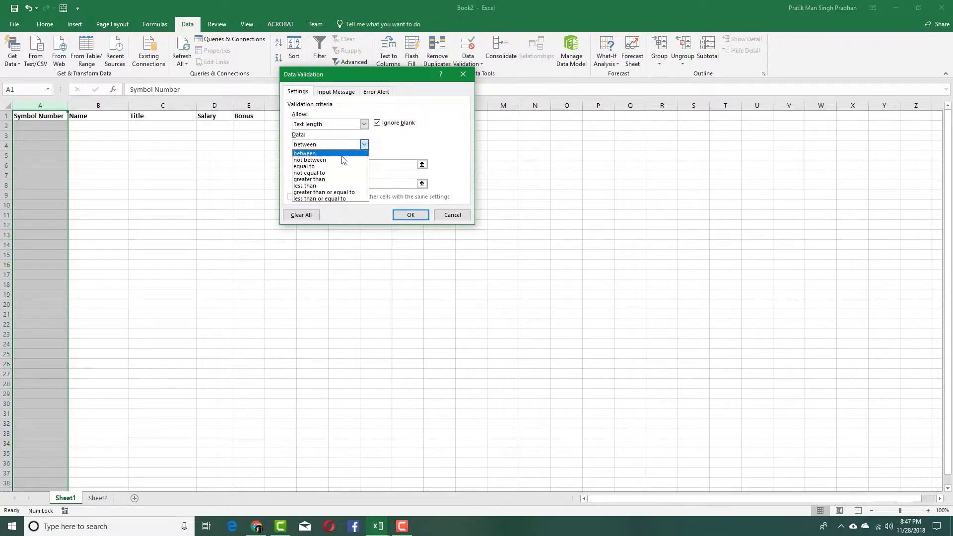
{"action": "left_click", "coordinate": [323, 167]}
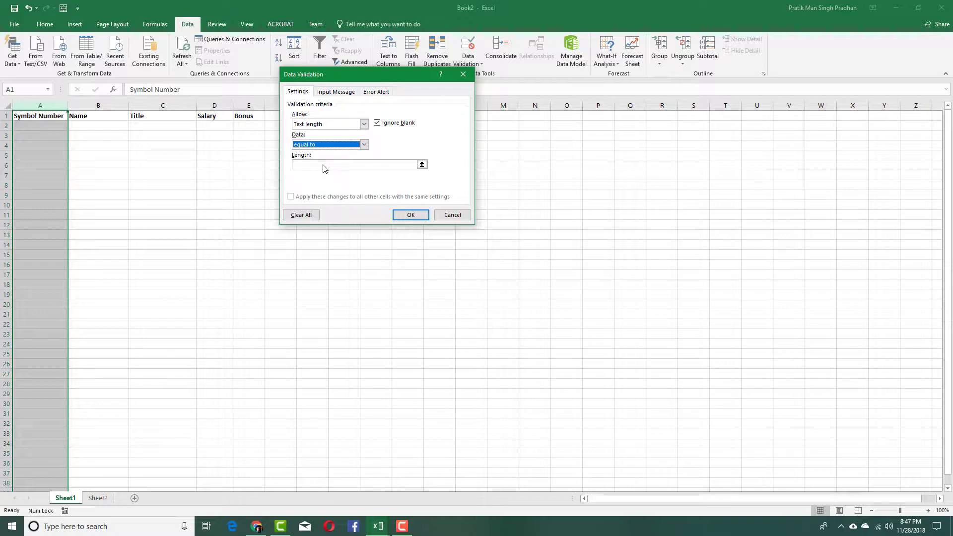
{"action": "left_click", "coordinate": [324, 165]}
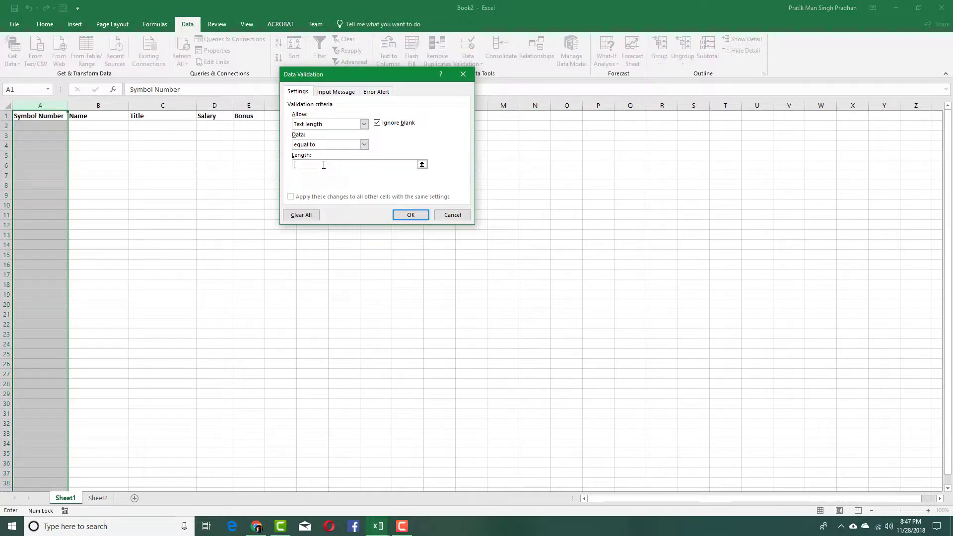
{"action": "type", "text": "6"}
{"action": "left_click", "coordinate": [411, 215]}
{"action": "left_click", "coordinate": [41, 127]}
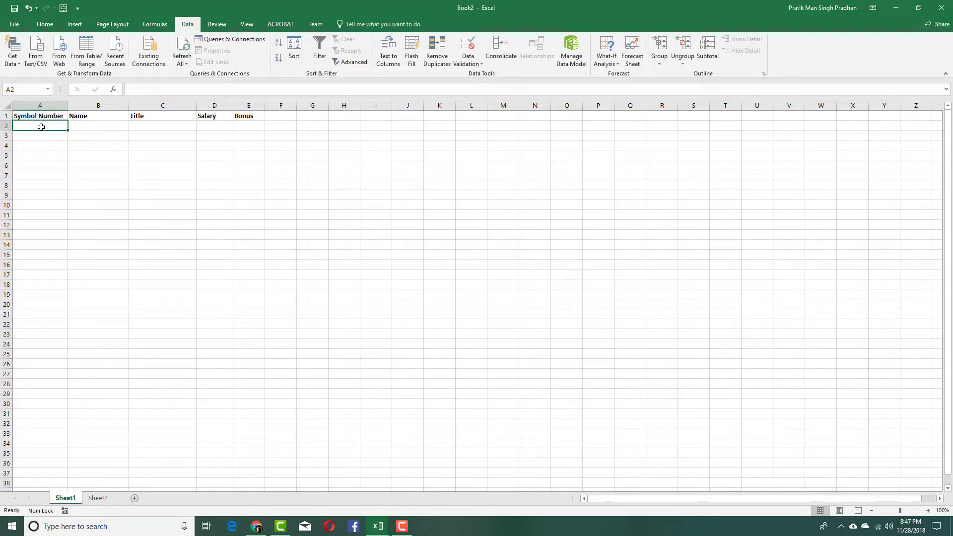
- Confirm 476 is rejected in A2, then enter HFY645 there instead
{"action": "type", "text": "476"}
{"action": "key", "text": "Return"}
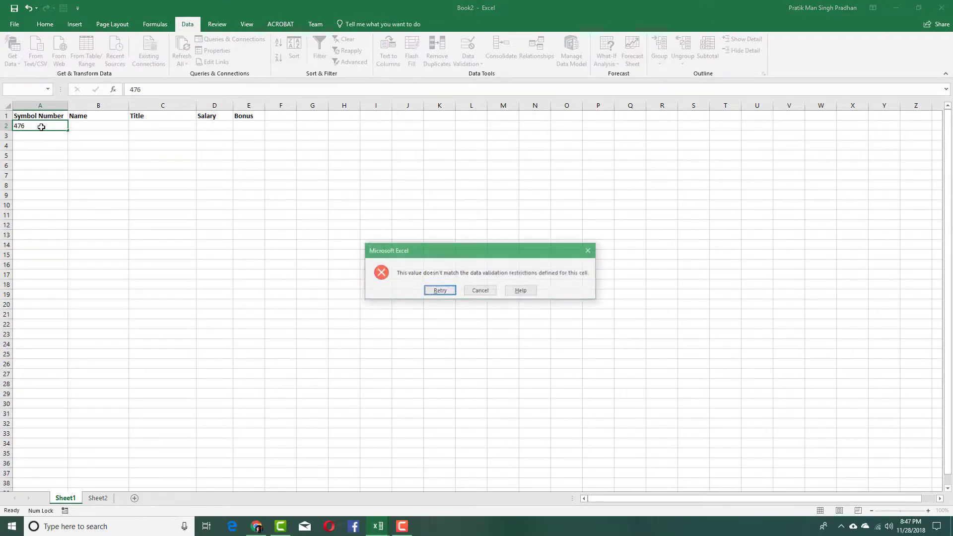
{"action": "left_click", "coordinate": [480, 291]}
{"action": "type", "text": "HFY645"}
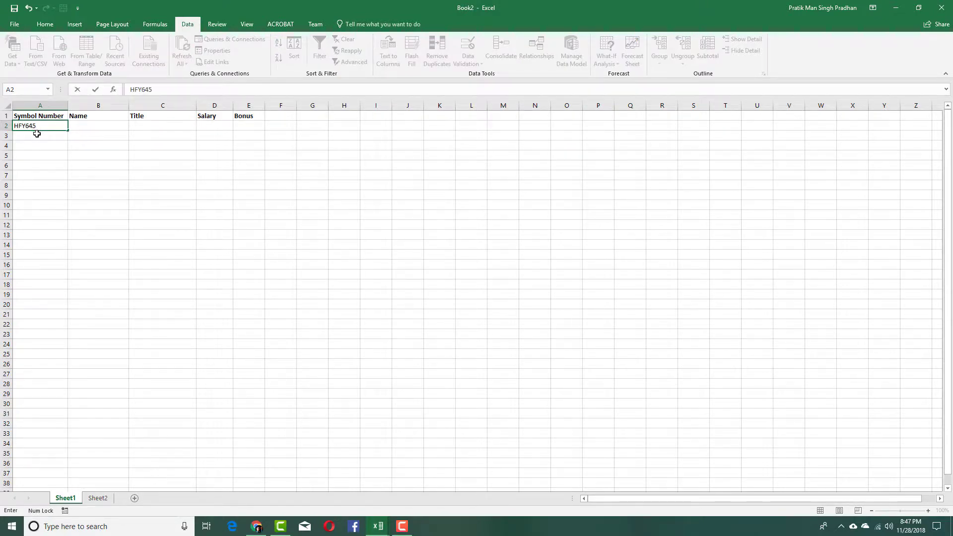
{"action": "left_click", "coordinate": [76, 168]}
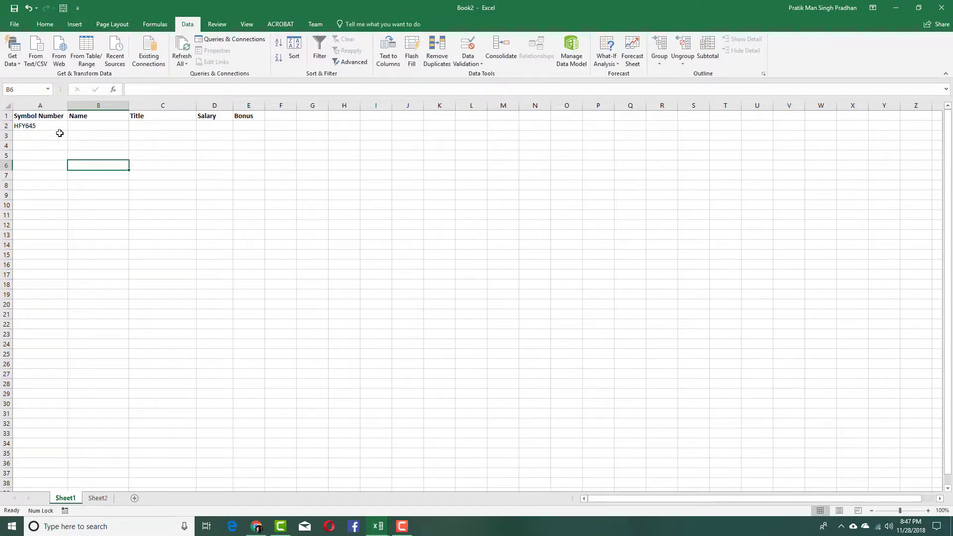
{"action": "left_click", "coordinate": [56, 108]}
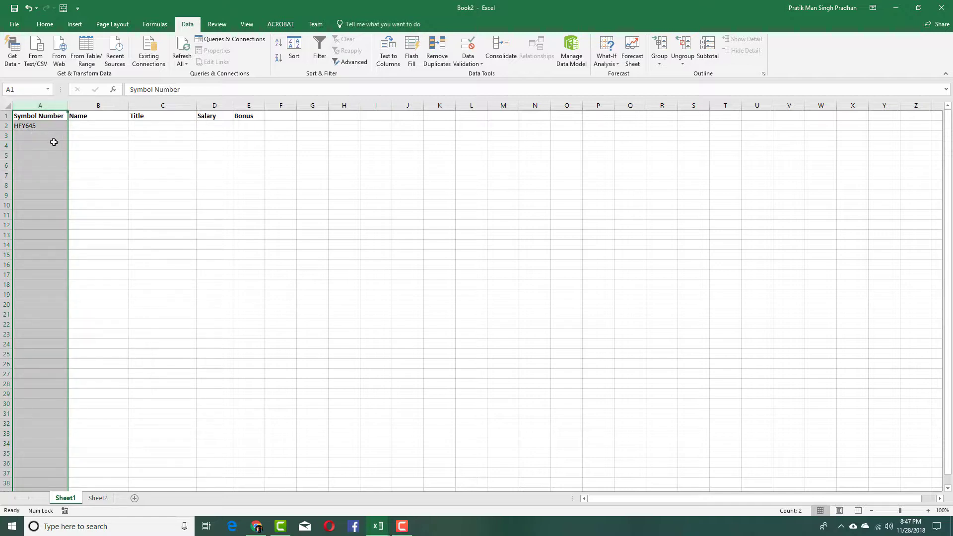
- Add an input message titled NOTE: 'Please Enter 6 Character Symbol Number'
{"action": "left_click", "coordinate": [25, 136]}
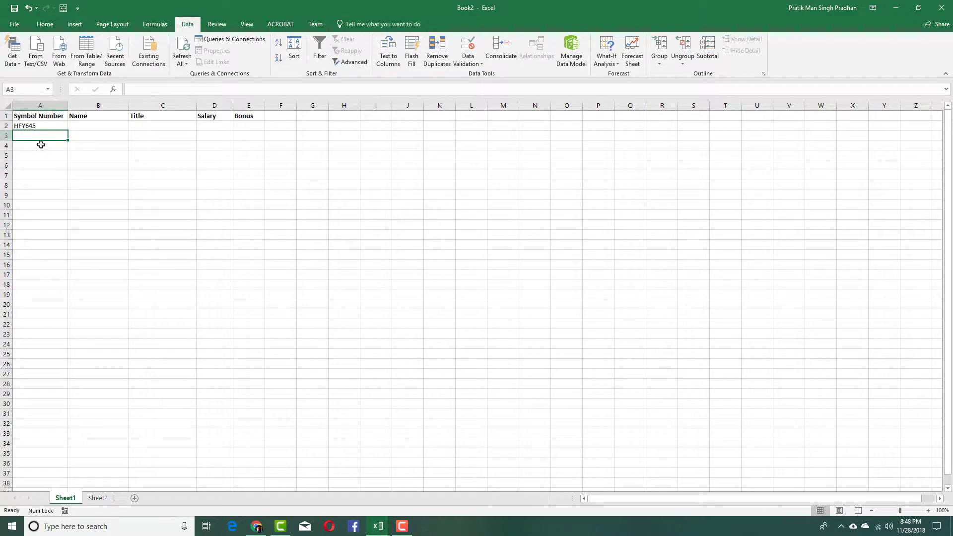
{"action": "left_click", "coordinate": [42, 107]}
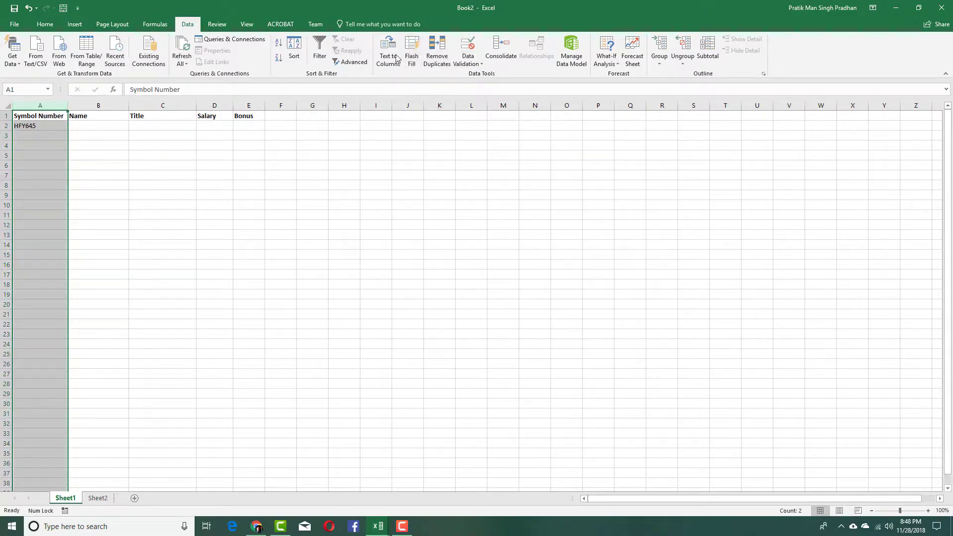
{"action": "left_click", "coordinate": [467, 45]}
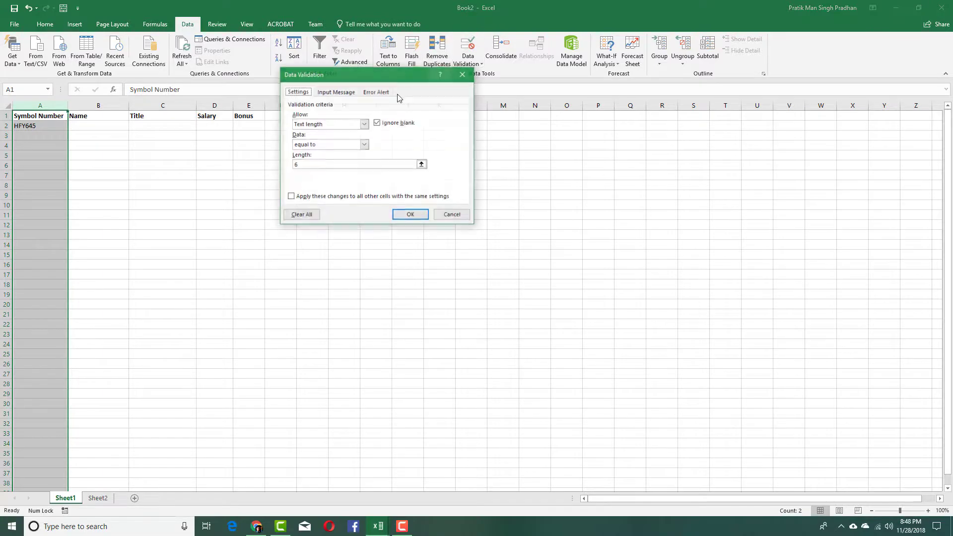
{"action": "left_click", "coordinate": [337, 95]}
{"action": "left_click", "coordinate": [332, 137]}
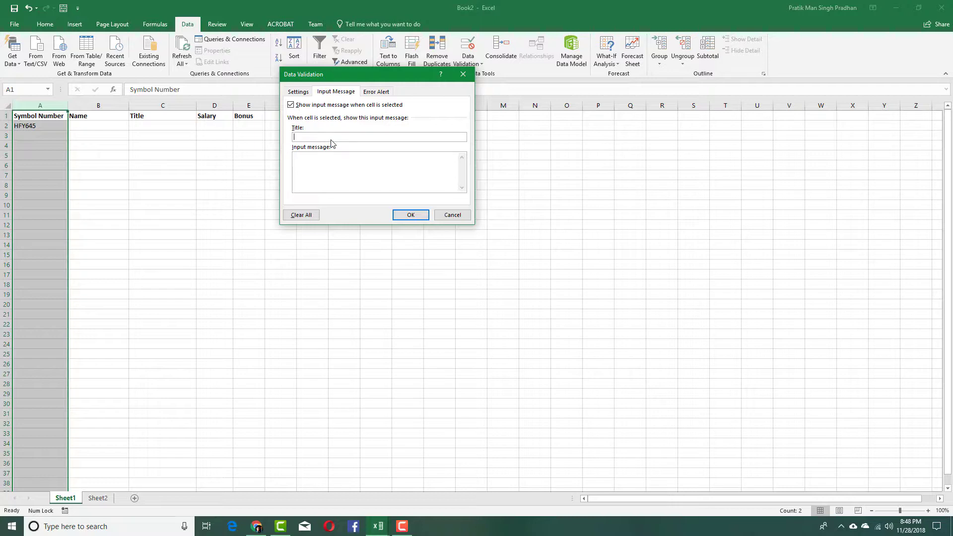
{"action": "type", "text": "NOT"}
{"action": "key", "text": "BackSpace"}
{"action": "type", "text": "OTE"}
{"action": "type", "text": "Please "}
{"action": "type", "text": "enter"}
{"action": "key", "text": "BackSpace"}
{"action": "key", "text": "BackSpace"}
{"action": "key", "text": "BackSpace"}
{"action": "key", "text": "BackSpace"}
{"action": "key", "text": "BackSpace"}
{"action": "type", "text": "Enter 6 Character Symbol Number"}
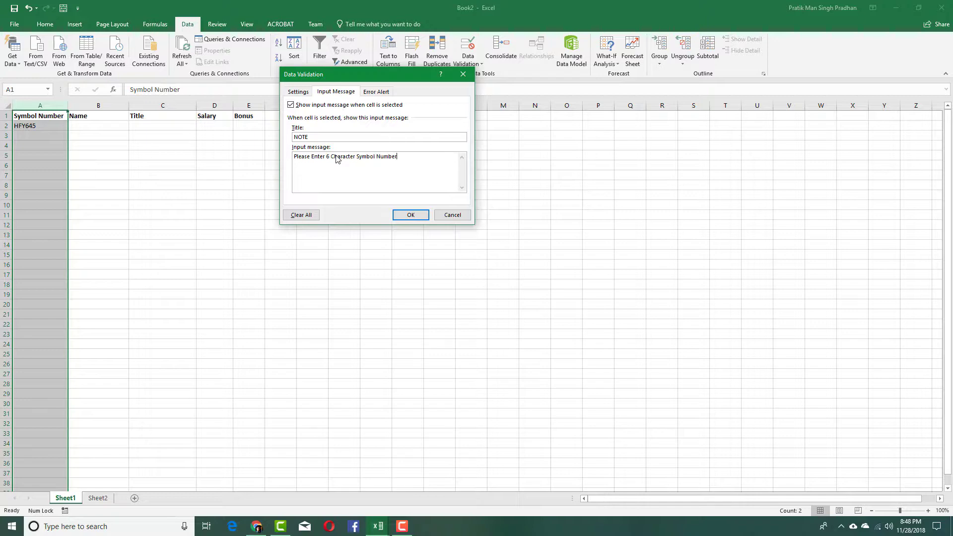
- Add an error alert titled ERROR!!! demanding exactly 6 characters
{"action": "left_click", "coordinate": [372, 88]}
{"action": "left_click", "coordinate": [397, 139]}
{"action": "type", "text": "ERR"}
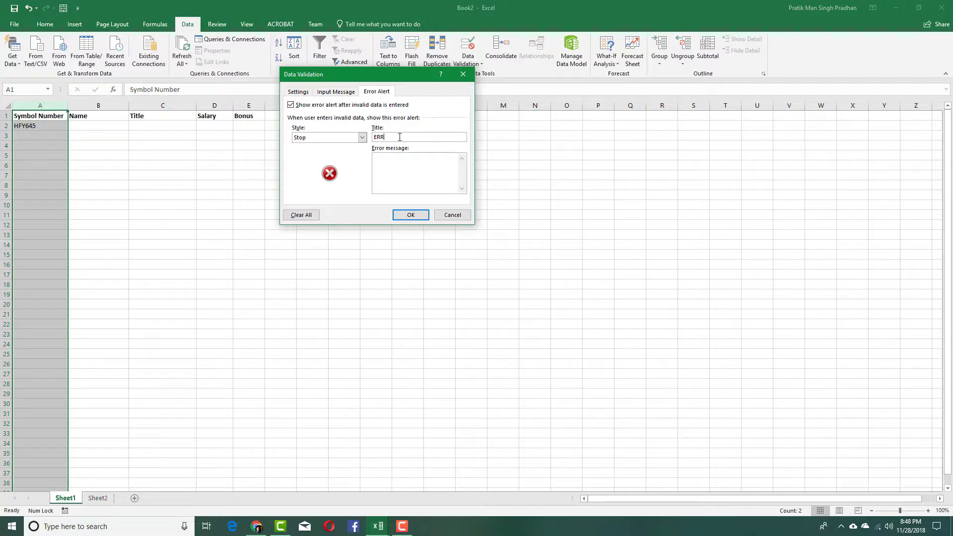
{"action": "type", "text": "OR!!!"}
{"action": "left_click", "coordinate": [411, 172]}
{"action": "type", "text": "Please Enter"}
{"action": "key", "text": "BackSpace"}
{"action": "key", "text": "BackSpace"}
{"action": "key", "text": "BackSpace"}
{"action": "key", "text": "BackSpace"}
{"action": "key", "text": "BackSpace"}
{"action": "key", "text": "BackSpace"}
{"action": "type", "text": "enter exactl"}
{"action": "key", "text": "BackSpace"}
{"action": "key", "text": "BackSpace"}
{"action": "type", "text": "y 6 charatcers!!!!"}
{"action": "key", "text": "BackSpace"}
- Save the NOTE and ERROR!!! messages and see 'jhdf' rejected in A3
{"action": "left_click", "coordinate": [405, 215]}
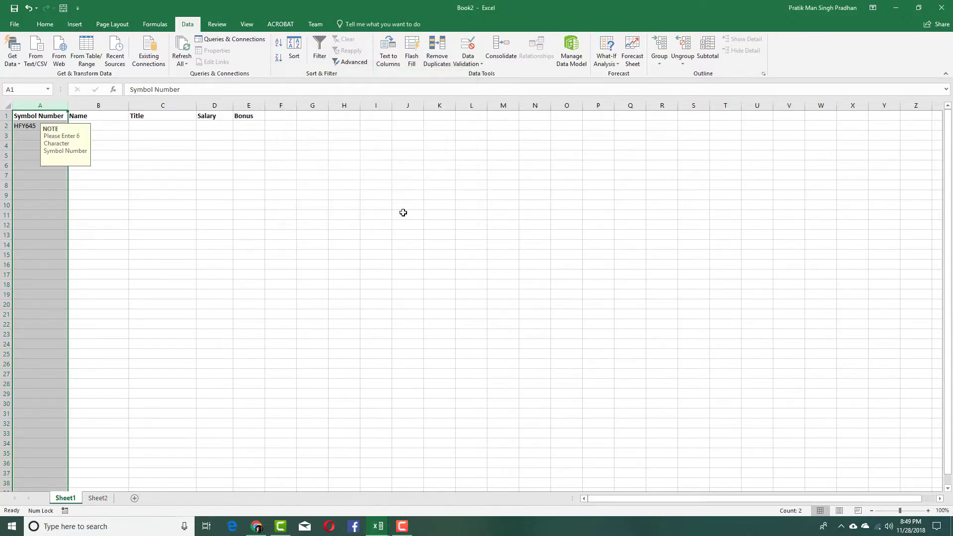
{"action": "left_click", "coordinate": [314, 223]}
{"action": "left_click", "coordinate": [28, 173]}
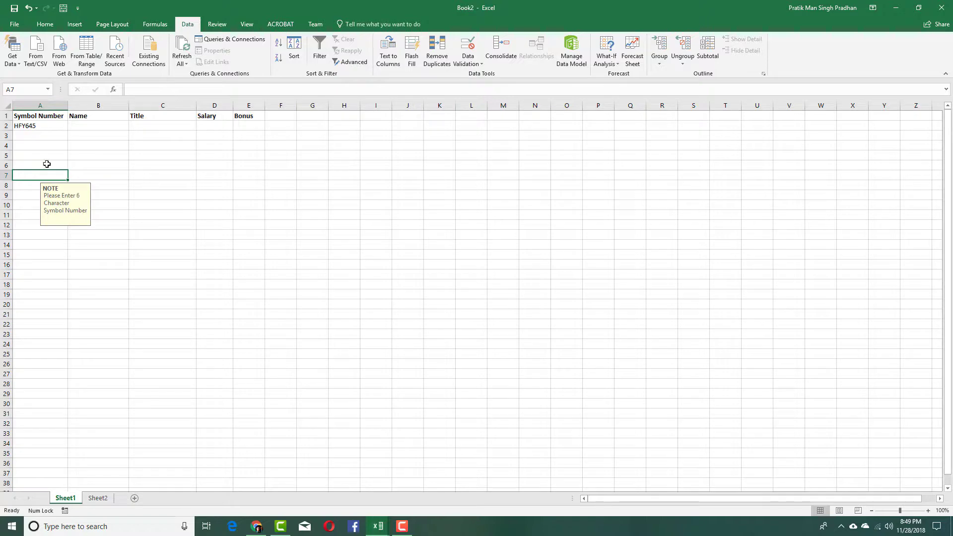
{"action": "left_click", "coordinate": [47, 137]}
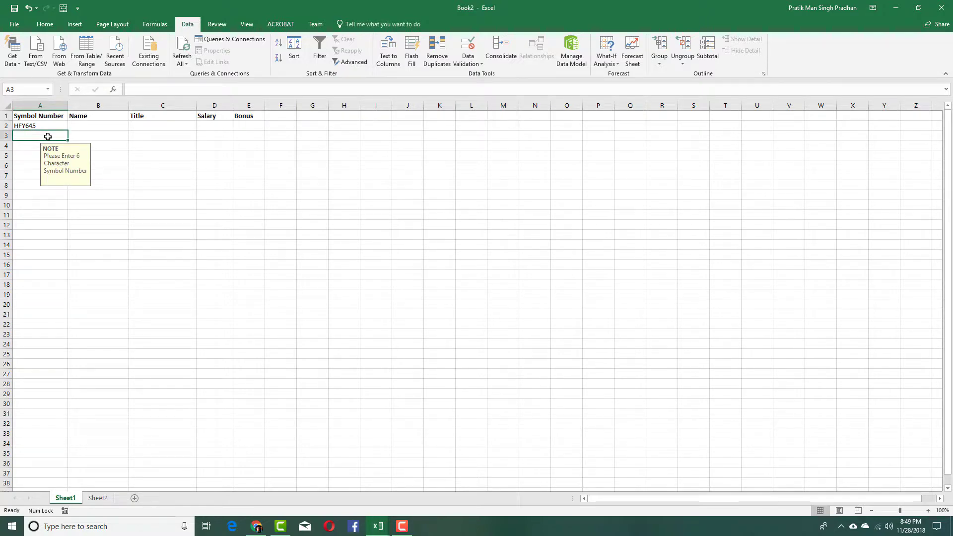
{"action": "type", "text": "jhdf"}
{"action": "left_click", "coordinate": [141, 153]}
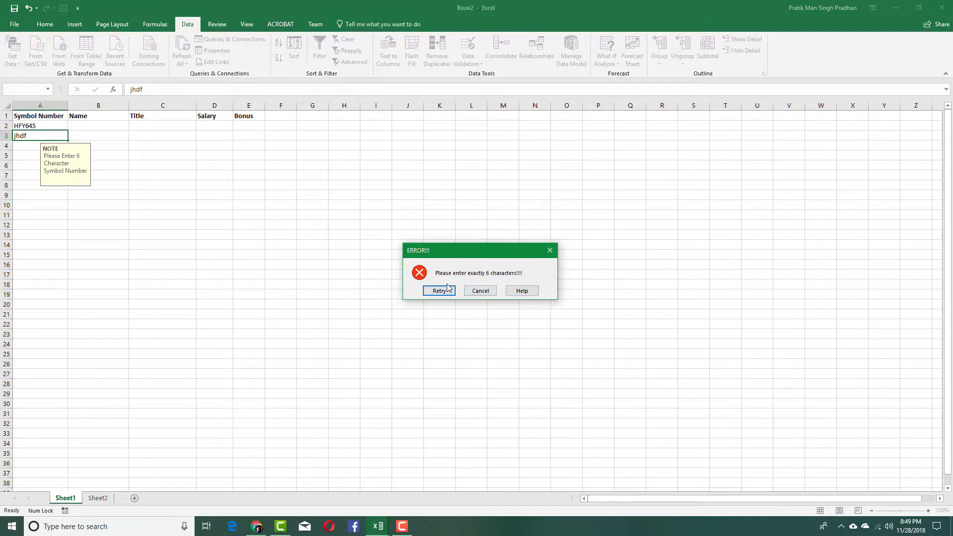
{"action": "left_click", "coordinate": [480, 290]}
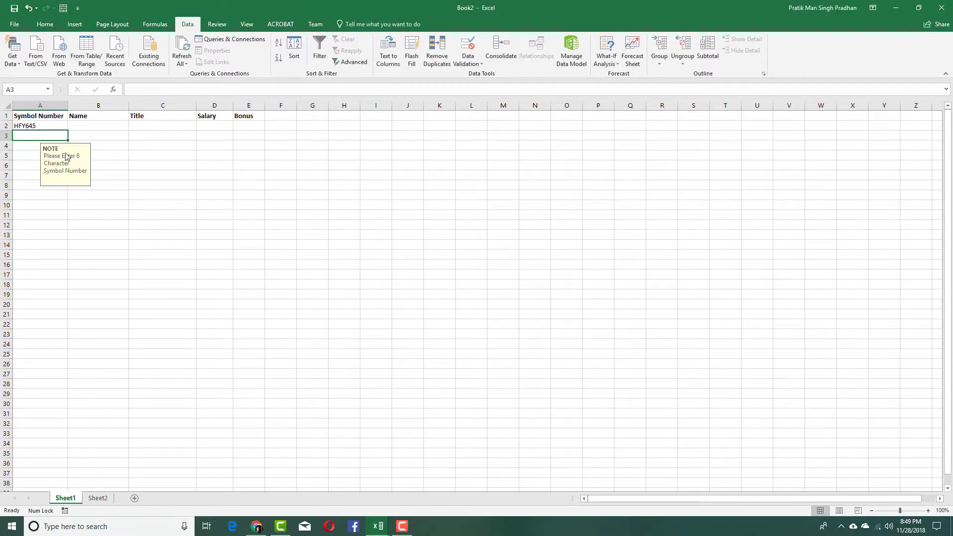
- Enter 54654N as the second symbol number in A3
{"action": "type", "text": "&*%$#@"}
{"action": "key", "text": "BackSpace"}
{"action": "key", "text": "BackSpace"}
{"action": "key", "text": "BackSpace"}
{"action": "key", "text": "BackSpace"}
{"action": "key", "text": "BackSpace"}
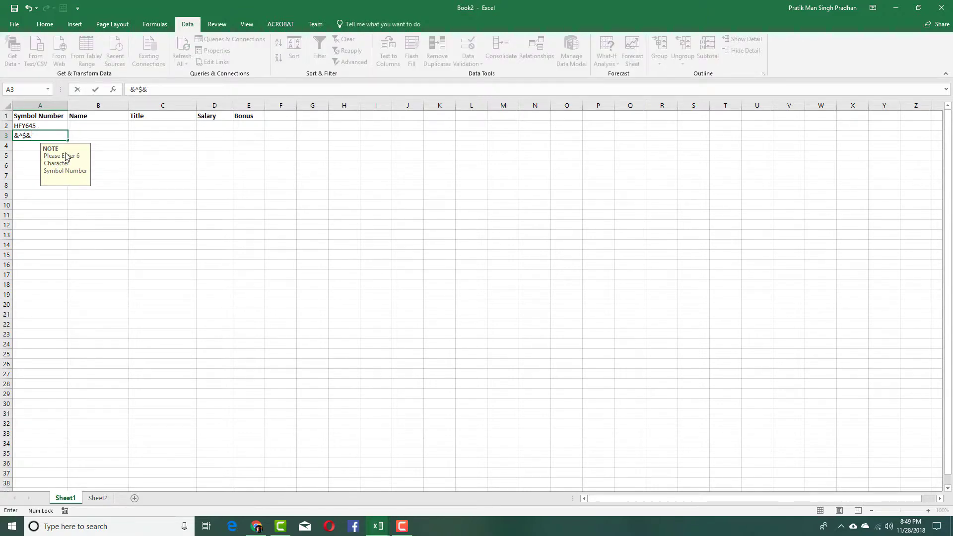
{"action": "key", "text": "BackSpace"}
{"action": "type", "text": "54654n"}
{"action": "left_click", "coordinate": [75, 193]}
- Type the next symbol number NJDFJH into A4
{"action": "left_click", "coordinate": [18, 145]}
{"action": "type", "text": "jdfg"}
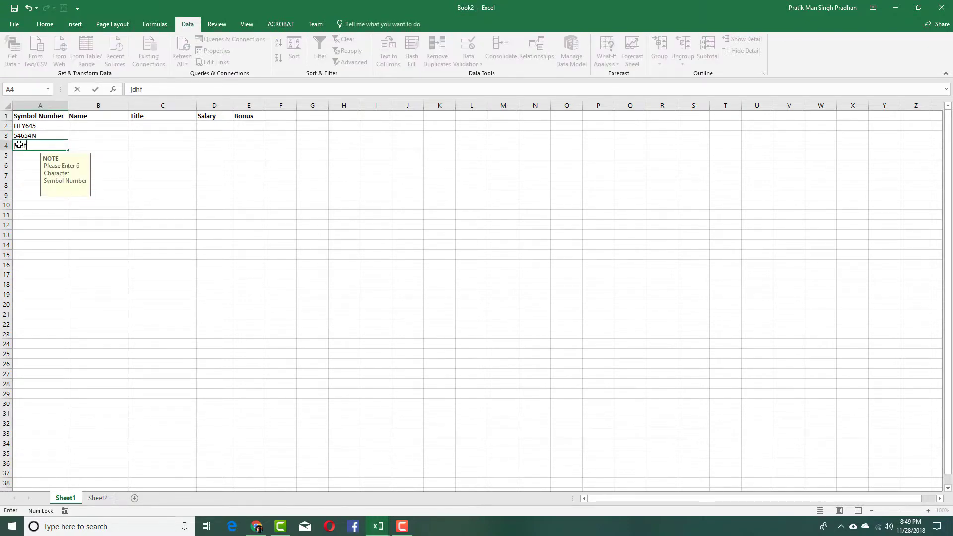
{"action": "key", "text": "BackSpace"}
{"action": "key", "text": "BackSpace"}
{"action": "key", "text": "BackSpace"}
{"action": "key", "text": "BackSpace"}
{"action": "type", "text": "NJDFJHH"}
{"action": "key", "text": "BackSpace"}
- Commit NJDFJH in A4 and enter the employee's full name in B2
{"action": "left_click", "coordinate": [164, 164]}
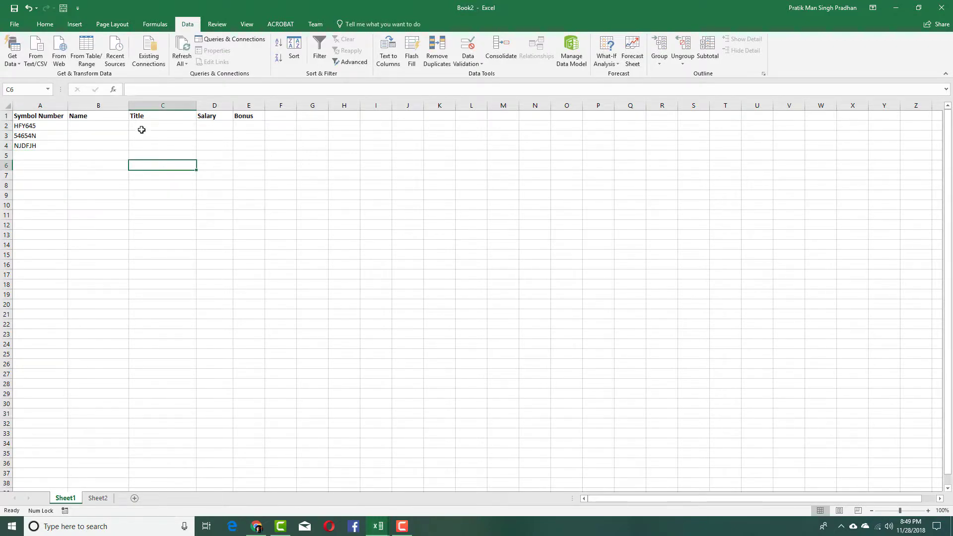
{"action": "left_click", "coordinate": [106, 129]}
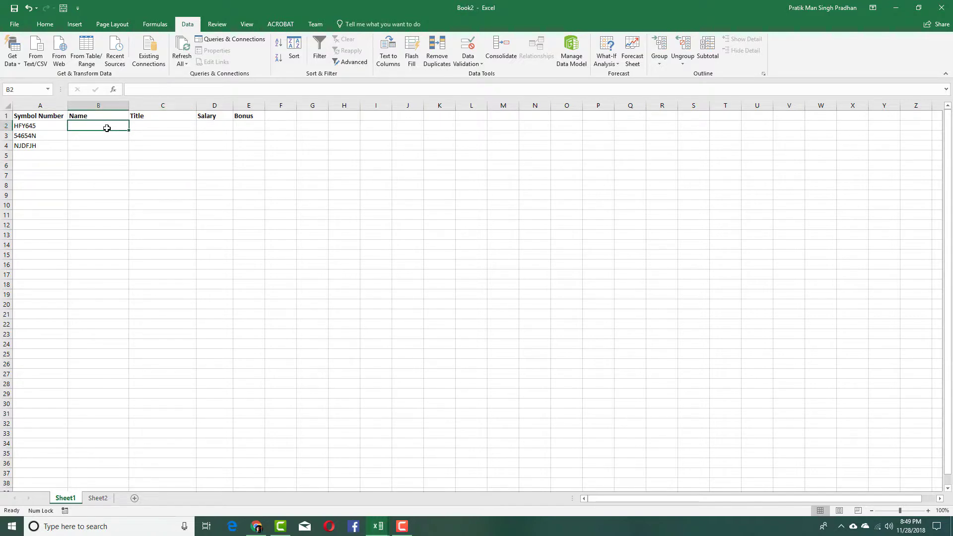
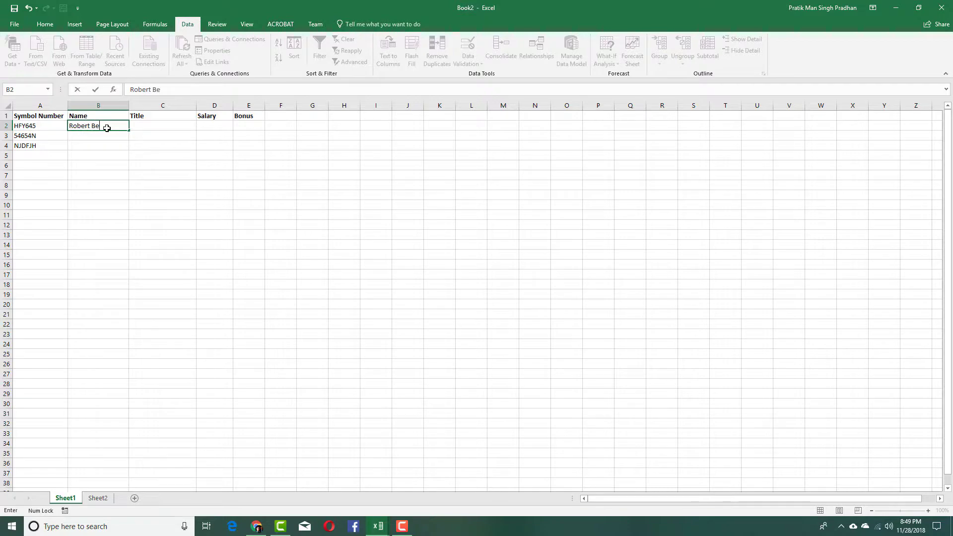
{"action": "key", "text": "Return"}
- Enter TutorTube in B3 and YouTube in B4
{"action": "type", "text": "T"}
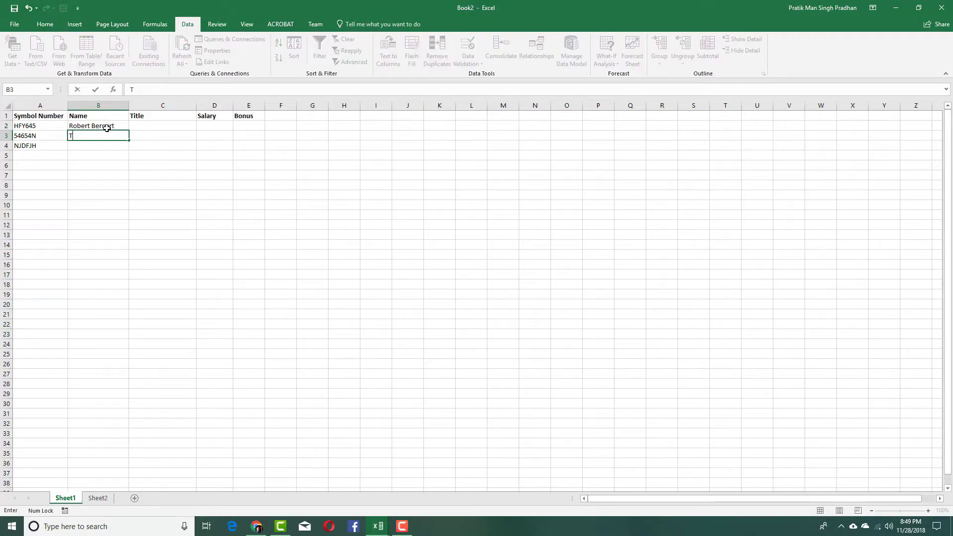
{"action": "type", "text": "utorial"}
{"action": "key", "text": "BackSpace"}
{"action": "key", "text": "BackSpace"}
{"action": "key", "text": "BackSpace"}
{"action": "type", "text": "Tube"}
{"action": "key", "text": "Return"}
{"action": "type", "text": "Y"}
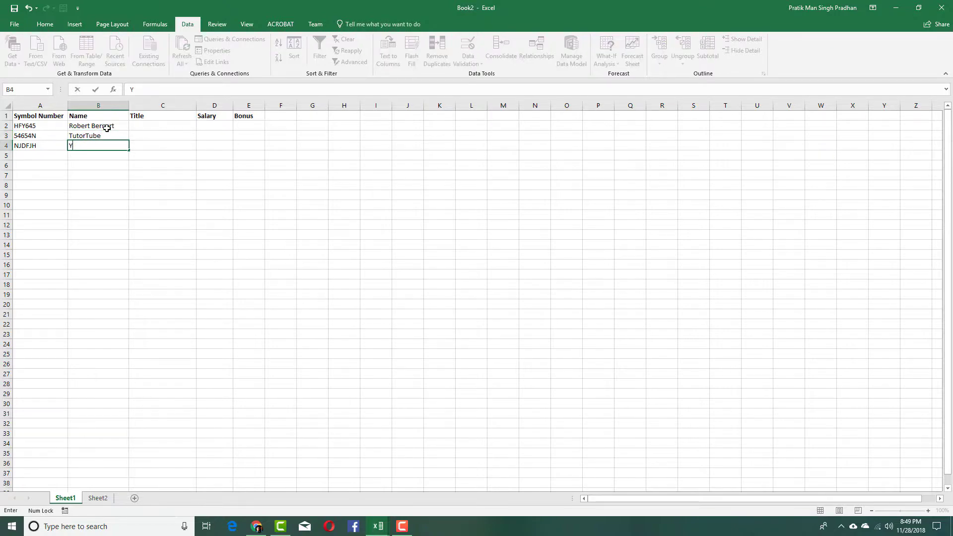
{"action": "type", "text": "ouTube"}
{"action": "left_click", "coordinate": [194, 128]}
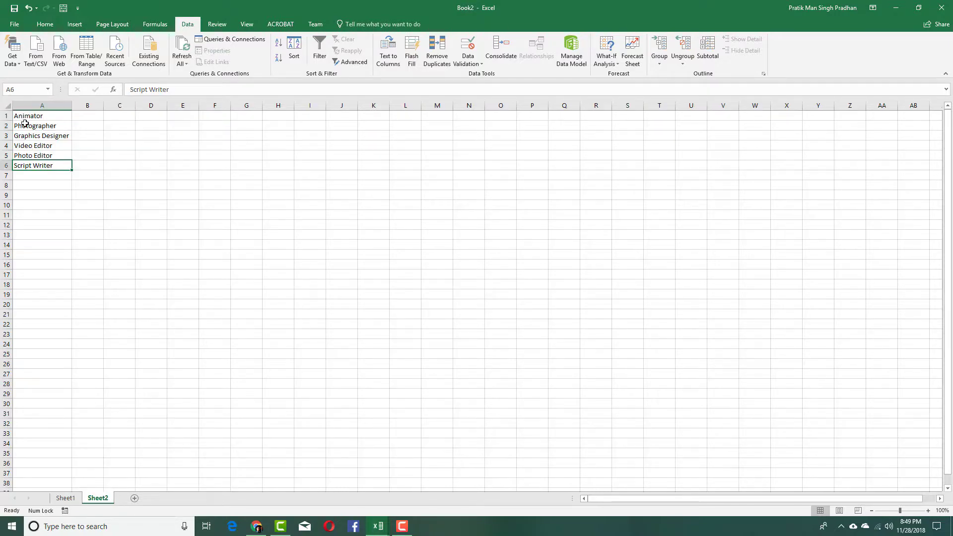
- Select the job titles in Sheet2 A1:A6, then column C on Sheet1 for Data Validation
{"action": "left_click_drag", "start_coordinate": [36, 118], "coordinate": [49, 166]}
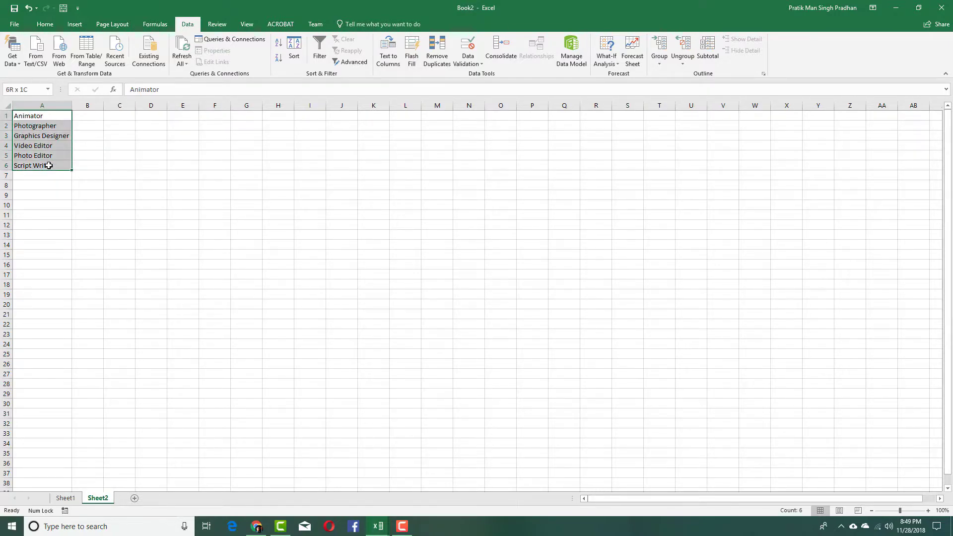
{"action": "left_click", "coordinate": [65, 499]}
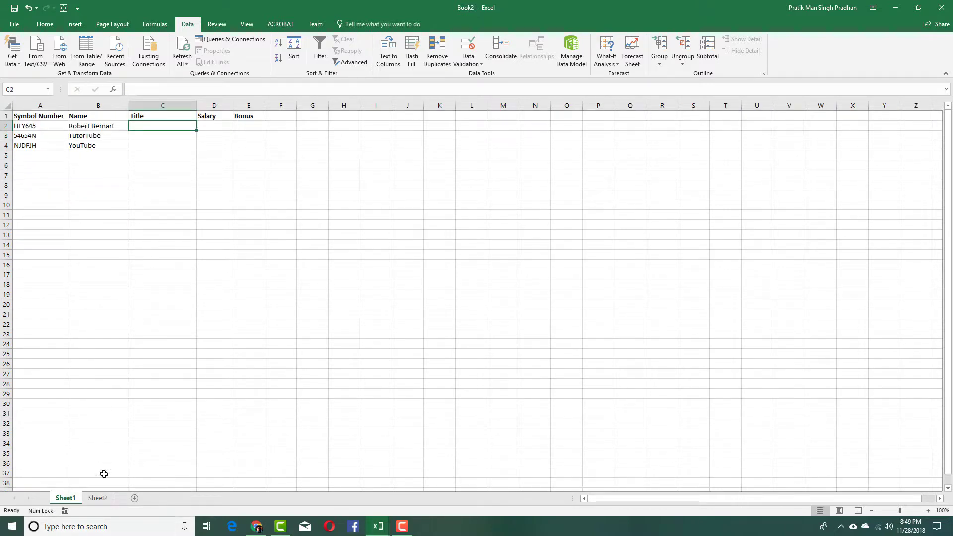
{"action": "left_click", "coordinate": [161, 106]}
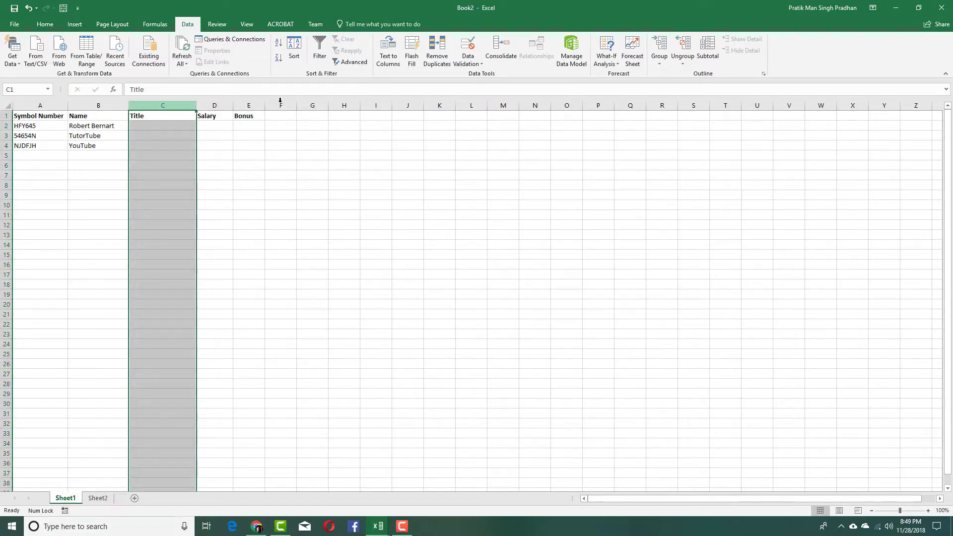
{"action": "left_click", "coordinate": [462, 45]}
- Make column C a List sourced from Sheet2!$A$1:$A$6 and open C2's dropdown
{"action": "left_click", "coordinate": [300, 92]}
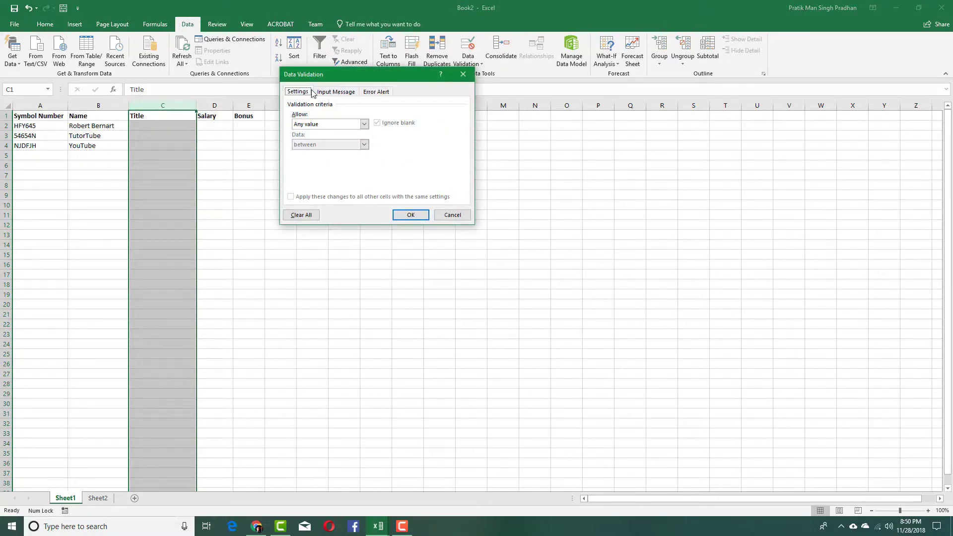
{"action": "left_click", "coordinate": [364, 124]}
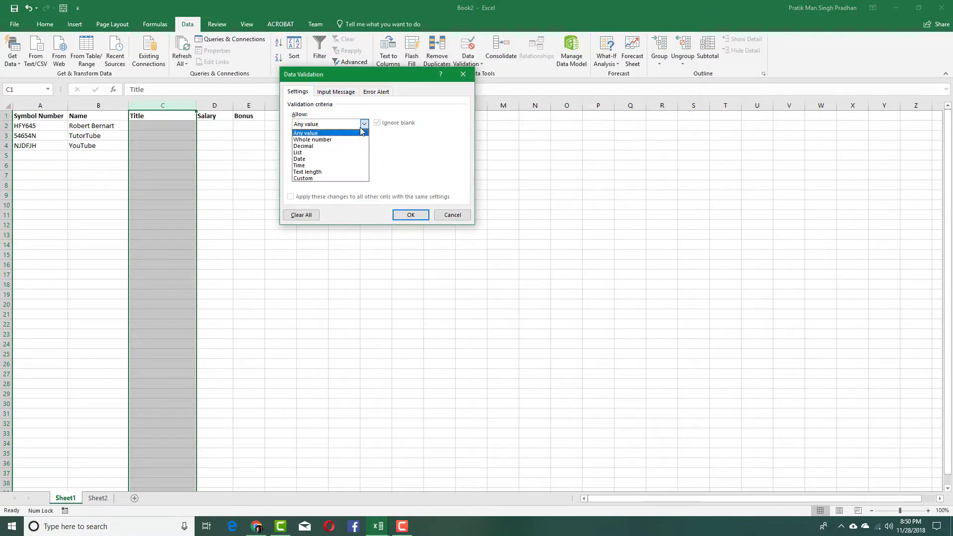
{"action": "left_click", "coordinate": [312, 152]}
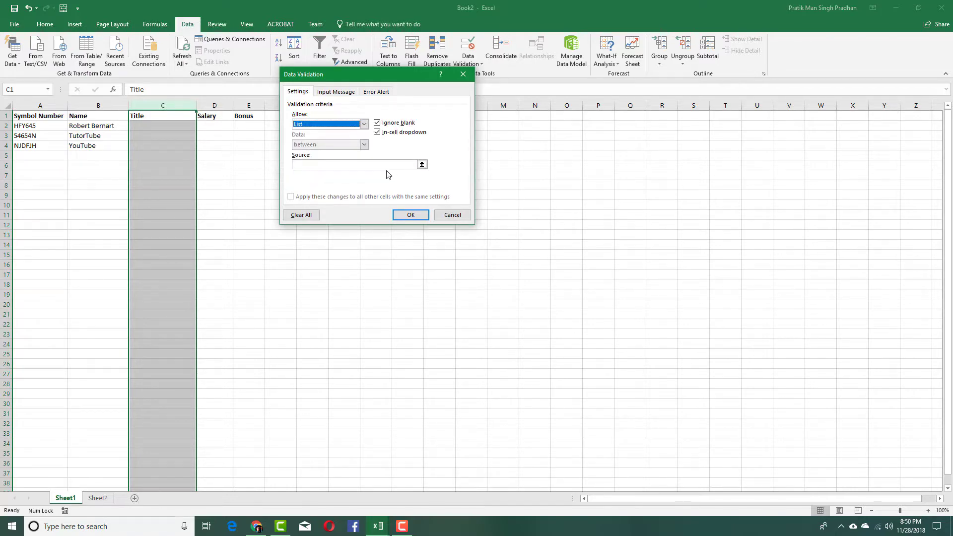
{"action": "left_click", "coordinate": [423, 165]}
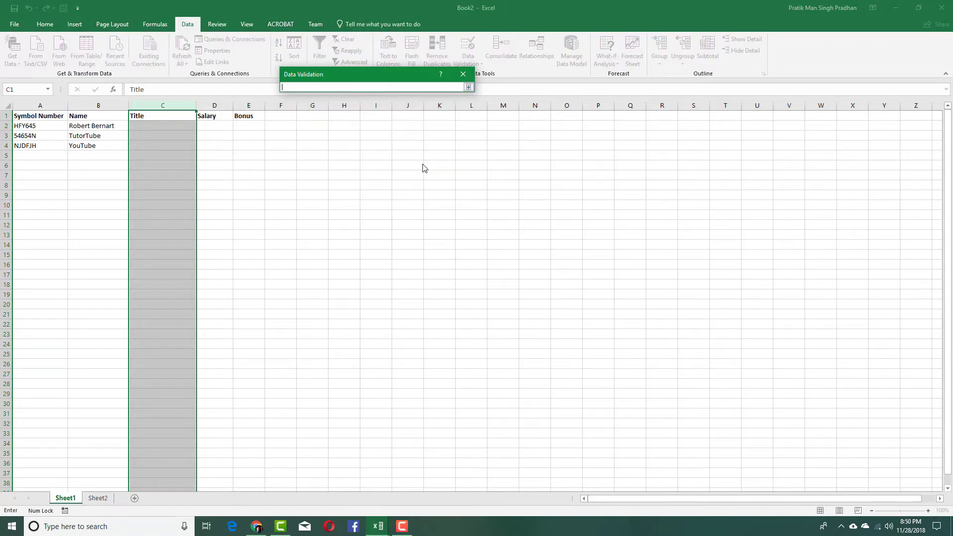
{"action": "left_click", "coordinate": [102, 498]}
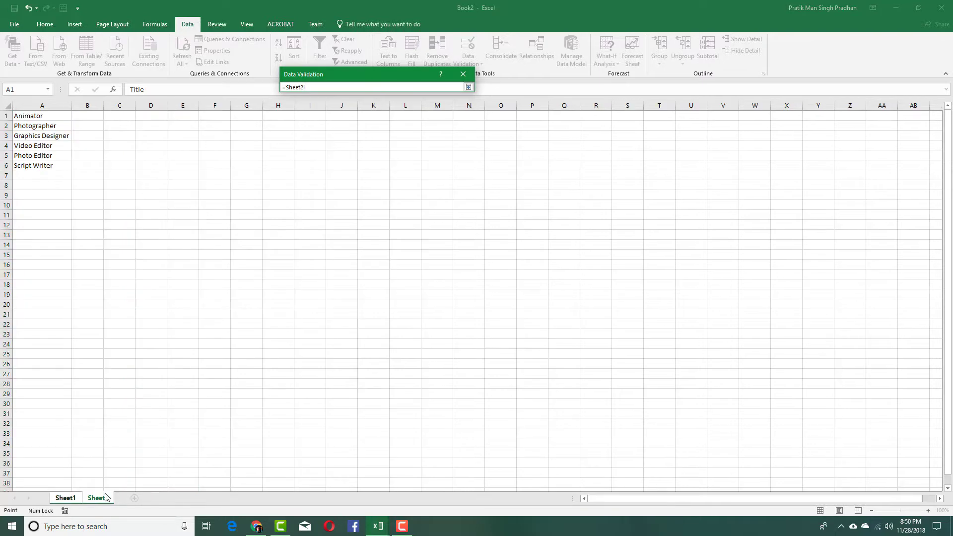
{"action": "left_click_drag", "start_coordinate": [45, 116], "coordinate": [44, 166]}
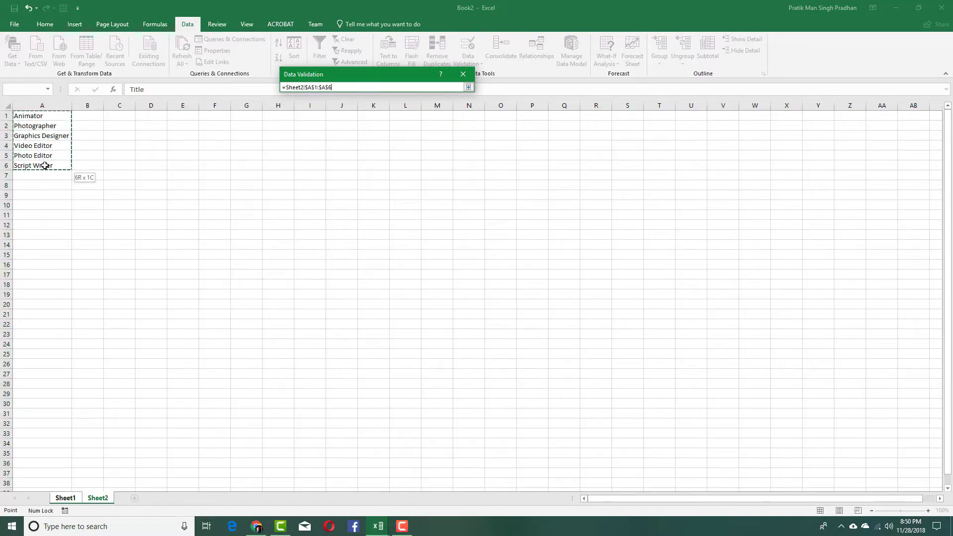
{"action": "left_click", "coordinate": [469, 87]}
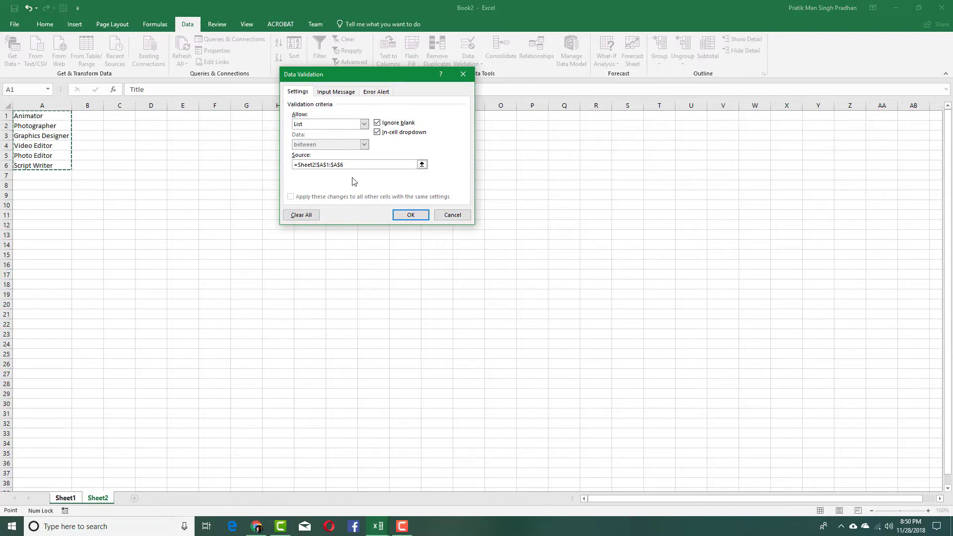
{"action": "left_click", "coordinate": [405, 215]}
{"action": "left_click", "coordinate": [181, 165]}
{"action": "left_click", "coordinate": [185, 127]}
{"action": "left_click", "coordinate": [200, 126]}
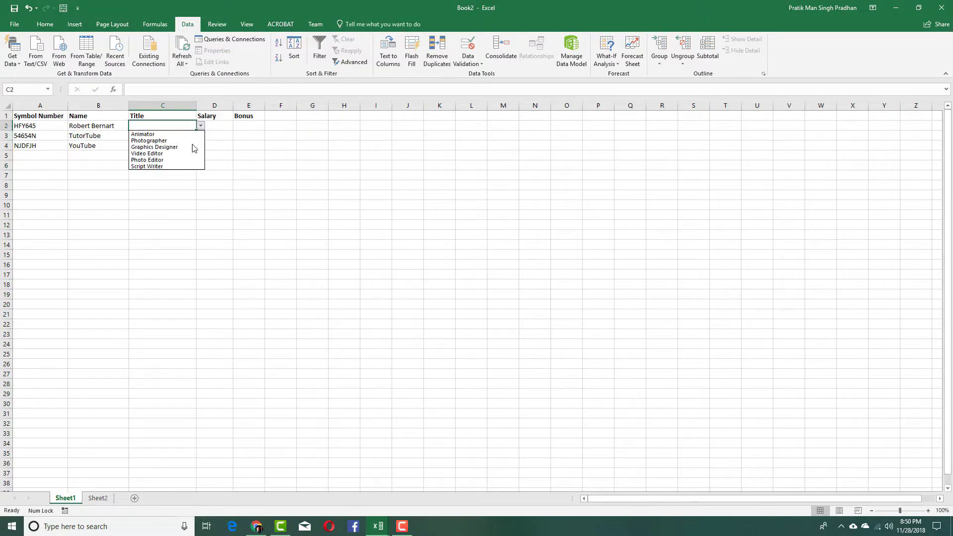
- Set titles C2 and C3 to Video Editor and C4 to Script Writer
{"action": "left_click", "coordinate": [192, 153]}
{"action": "left_click", "coordinate": [193, 137]}
{"action": "left_click", "coordinate": [201, 135]}
{"action": "left_click", "coordinate": [183, 162]}
{"action": "left_click", "coordinate": [192, 145]}
{"action": "left_click", "coordinate": [201, 146]}
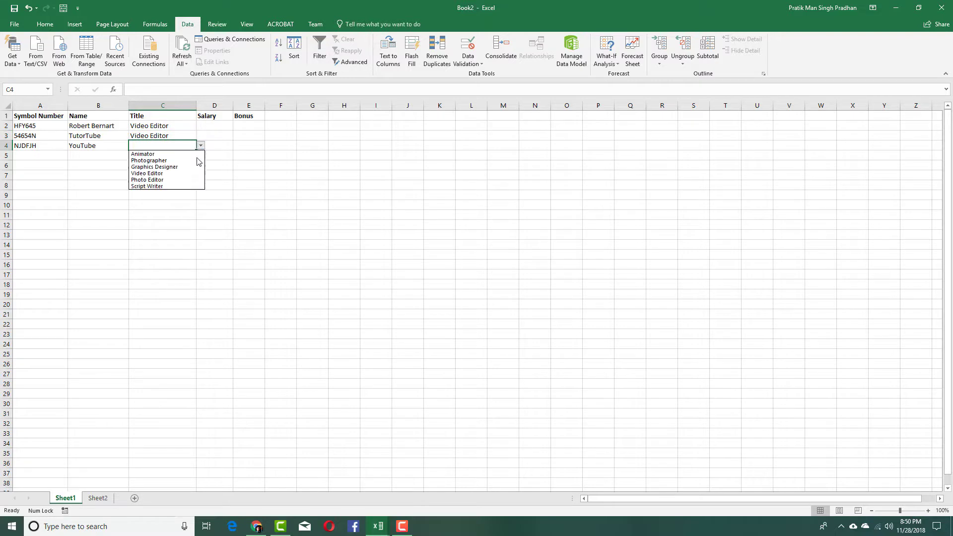
{"action": "left_click", "coordinate": [193, 173]}
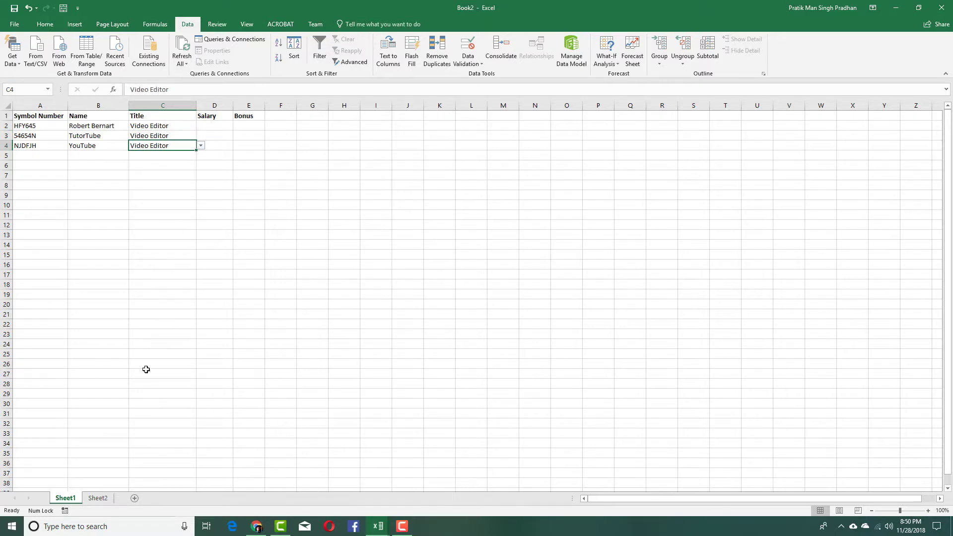
{"action": "left_click", "coordinate": [201, 145]}
{"action": "left_click", "coordinate": [179, 186]}
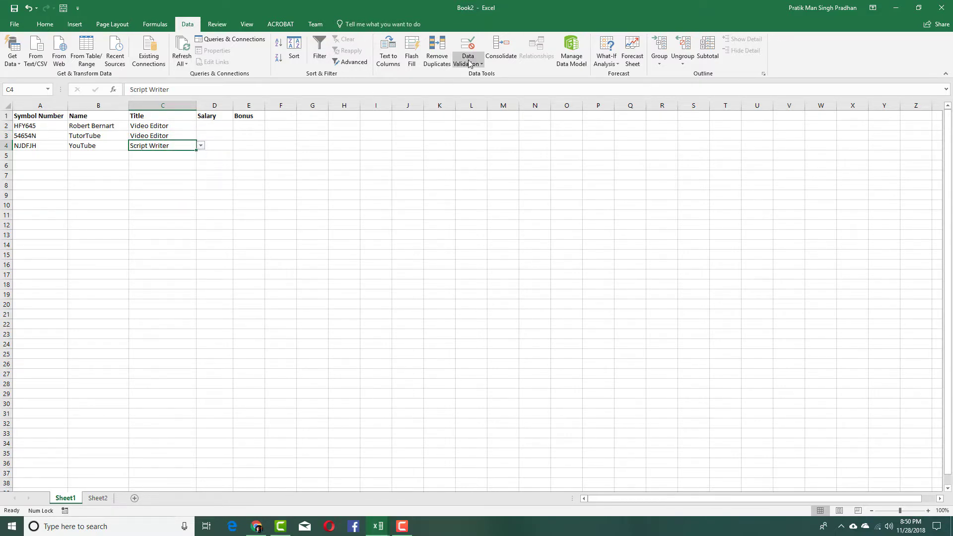
- Add Note Taker in Sheet2 A7 and check C4's Title choices
{"action": "left_click", "coordinate": [99, 499]}
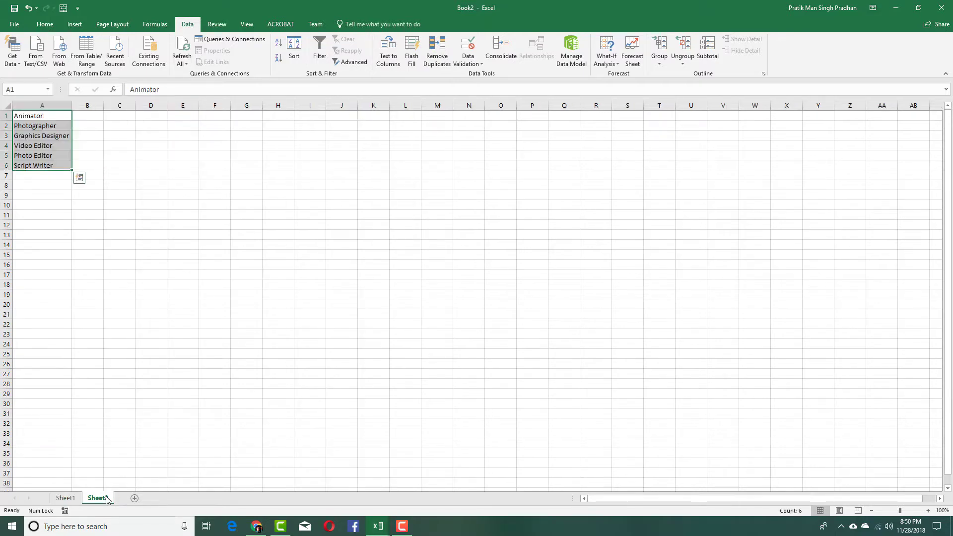
{"action": "left_click", "coordinate": [41, 176]}
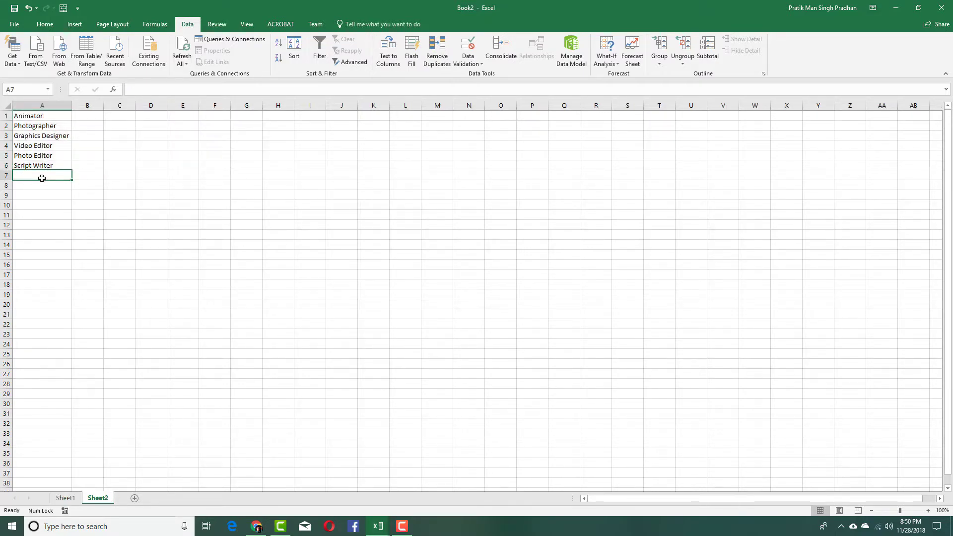
{"action": "type", "text": "Note Taker"}
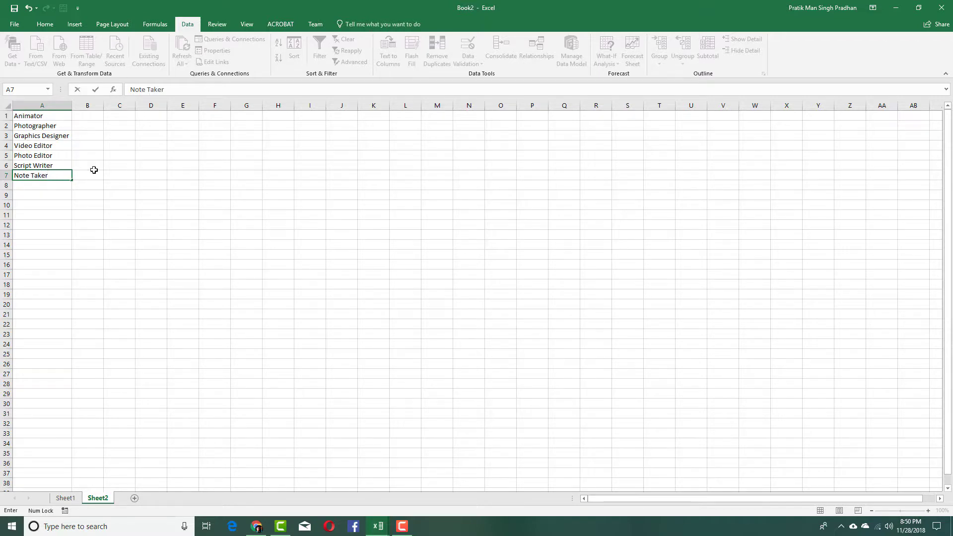
{"action": "left_click", "coordinate": [94, 170]}
{"action": "left_click", "coordinate": [61, 177]}
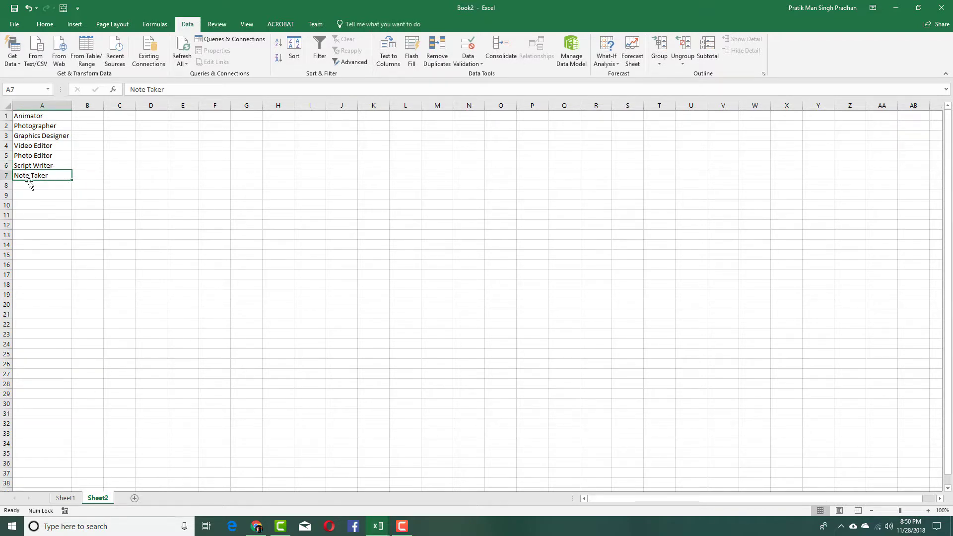
{"action": "left_click", "coordinate": [65, 499]}
{"action": "left_click", "coordinate": [201, 145]}
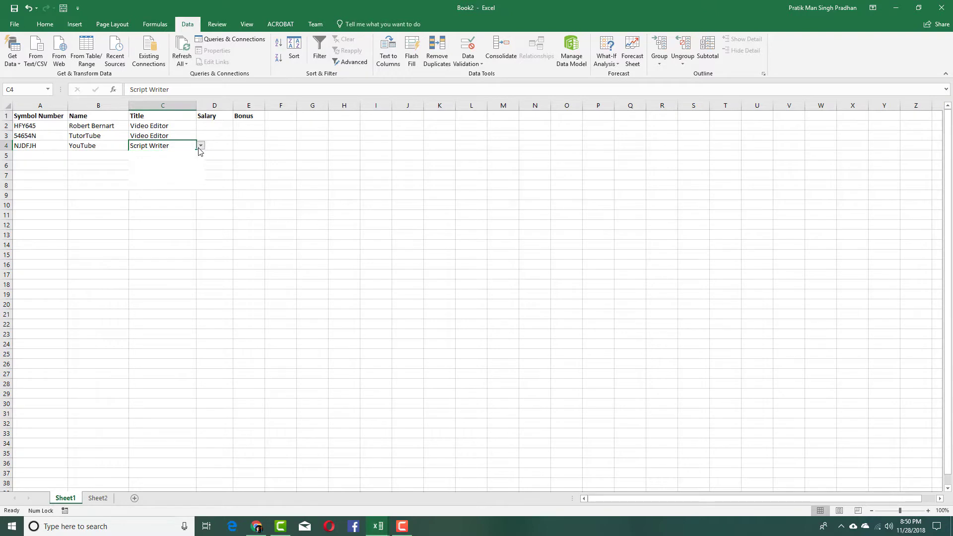
{"action": "left_click", "coordinate": [103, 500]}
- Move Note Taker up to A6 above Script Writer and verify the reordered choices
{"action": "left_click", "coordinate": [103, 499]}
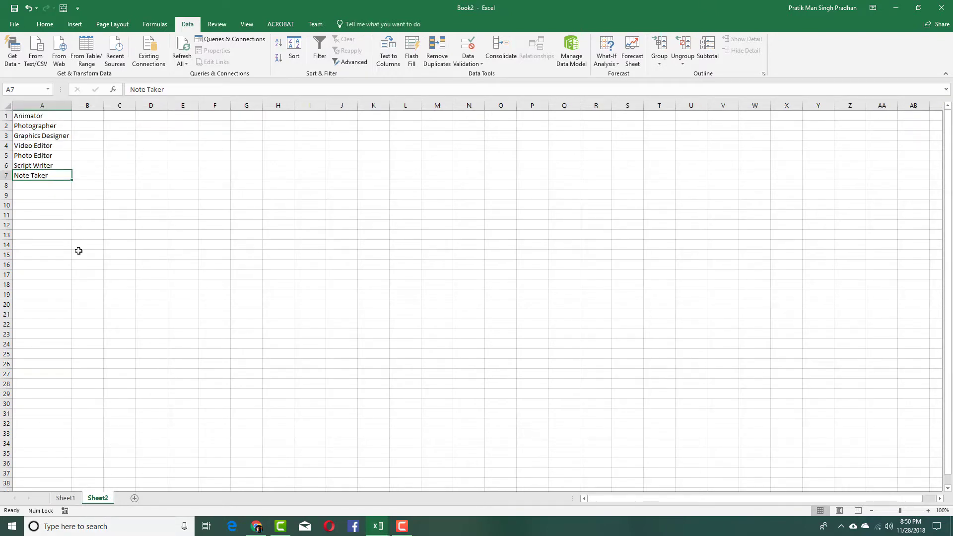
{"action": "left_click_drag", "start_coordinate": [62, 182], "coordinate": [61, 166]}
{"action": "left_click", "coordinate": [53, 177]}
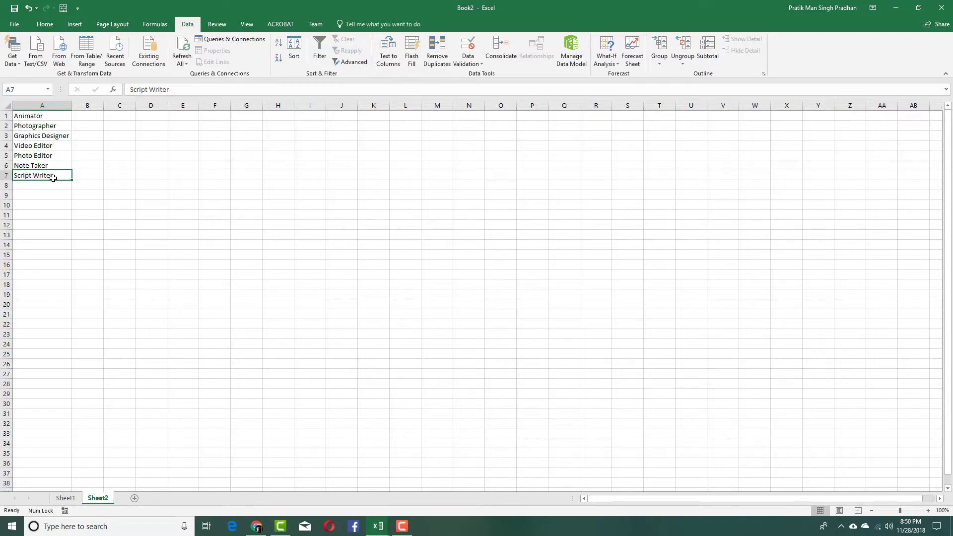
{"action": "left_click", "coordinate": [65, 498]}
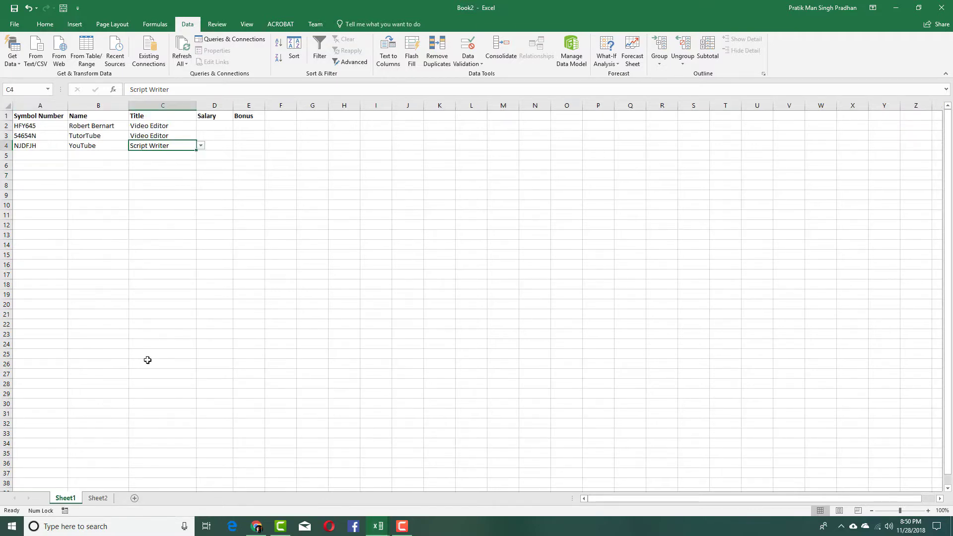
{"action": "left_click", "coordinate": [200, 145]}
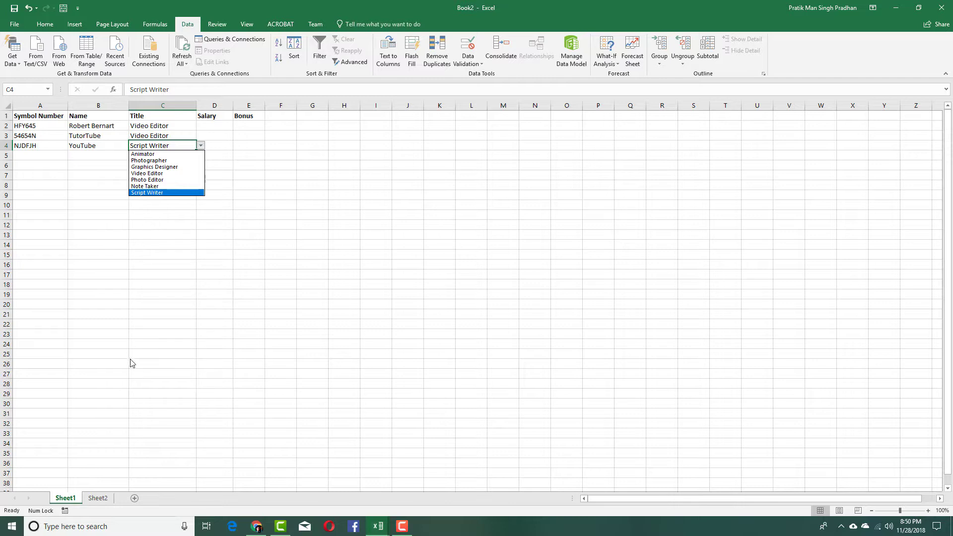
{"action": "key", "text": "Escape"}
{"action": "left_click", "coordinate": [98, 499]}
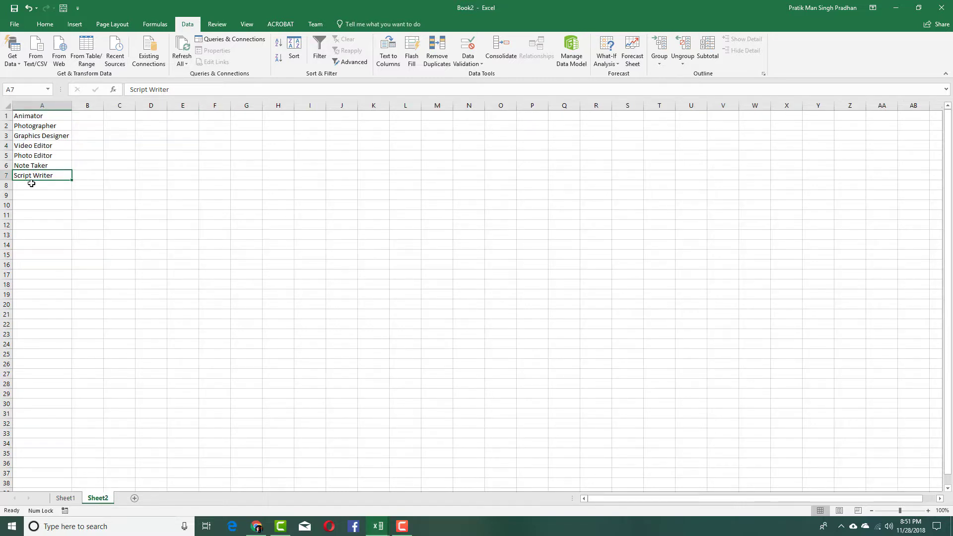
{"action": "left_click", "coordinate": [70, 501]}
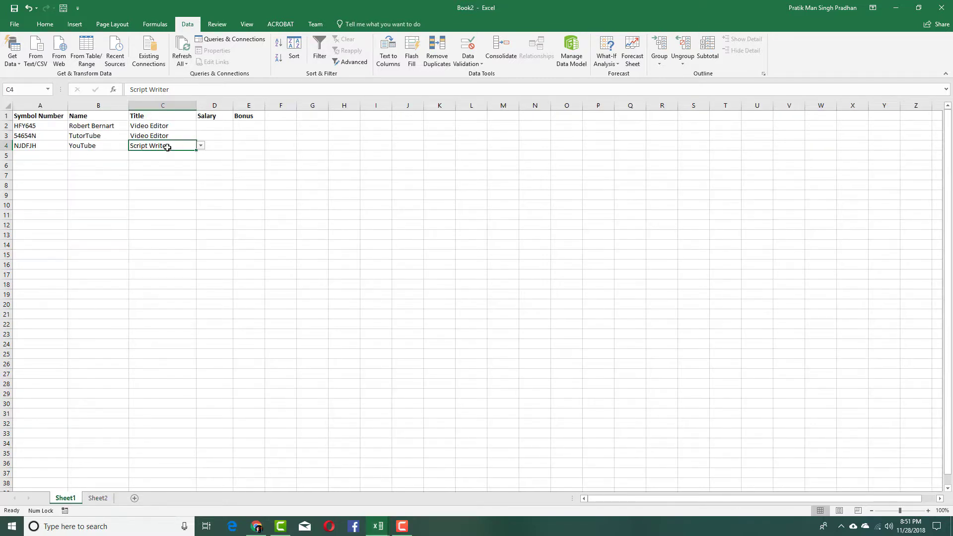
{"action": "left_click", "coordinate": [99, 499]}
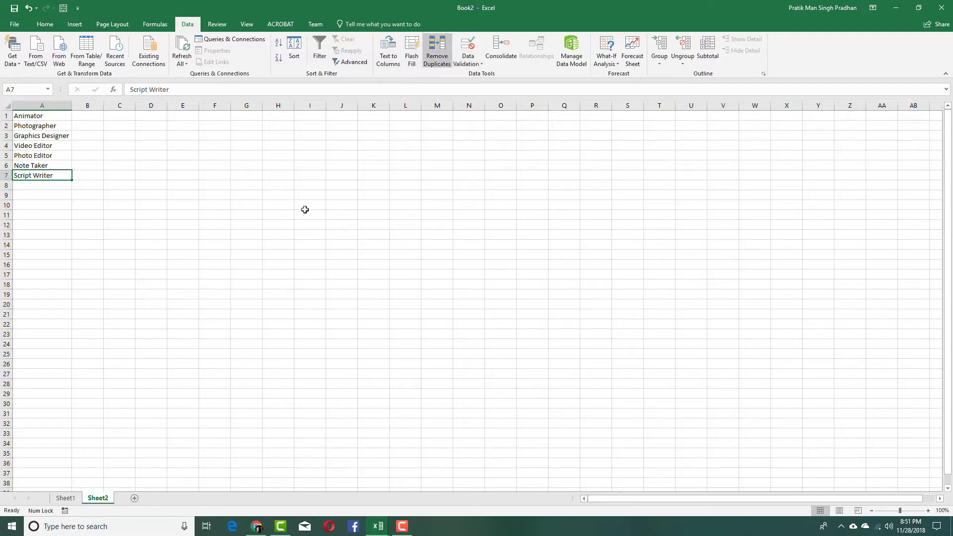
{"action": "left_click", "coordinate": [65, 499]}
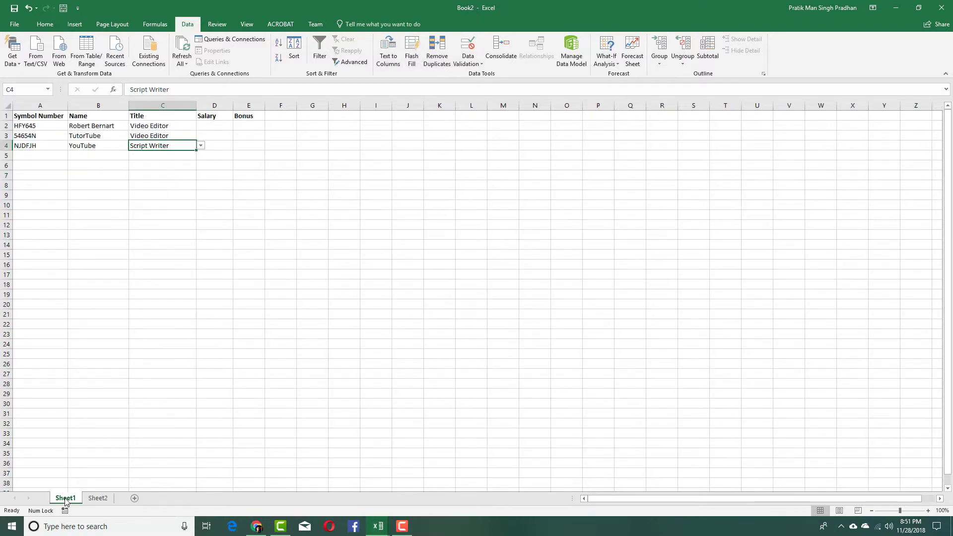
- Hide Sheet2 containing the job-title list
{"action": "left_click", "coordinate": [97, 499]}
{"action": "right_click", "coordinate": [96, 500]}
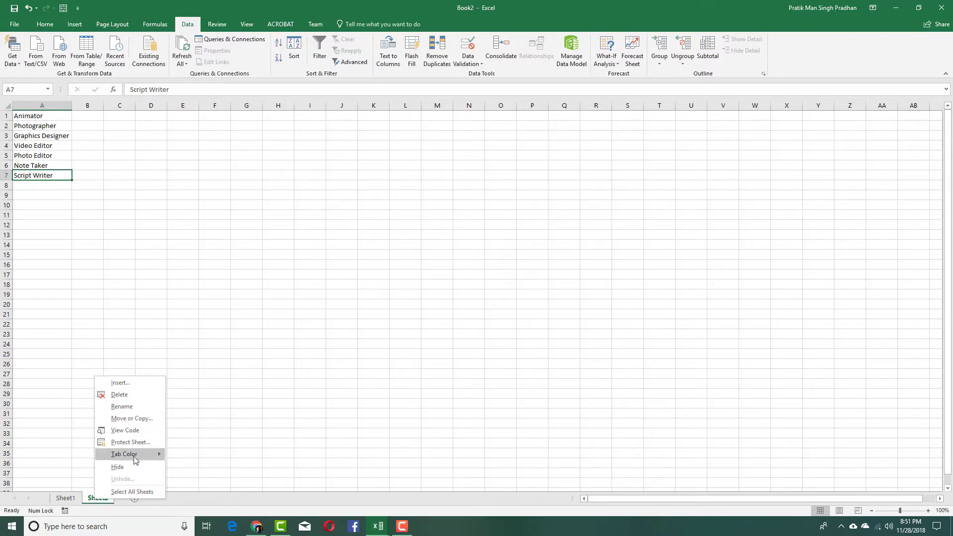
{"action": "key", "text": "Escape"}
{"action": "key", "text": "alt+h"}
{"action": "key", "text": "d"}
{"action": "key", "text": "s"}
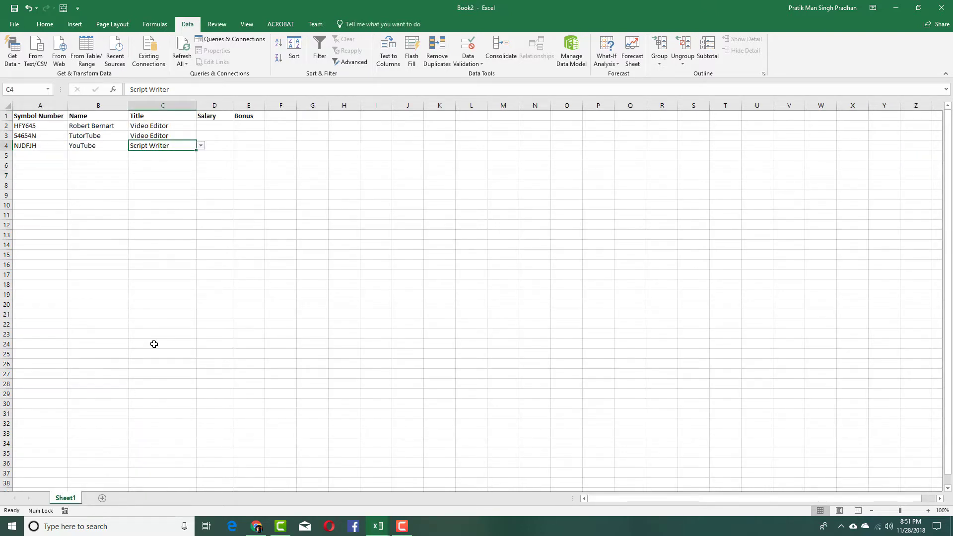
- Check C4's Title dropdown still works, then select Salary cell D2
{"action": "left_click", "coordinate": [201, 145]}
{"action": "left_click", "coordinate": [237, 140]}
{"action": "left_click", "coordinate": [237, 139]}
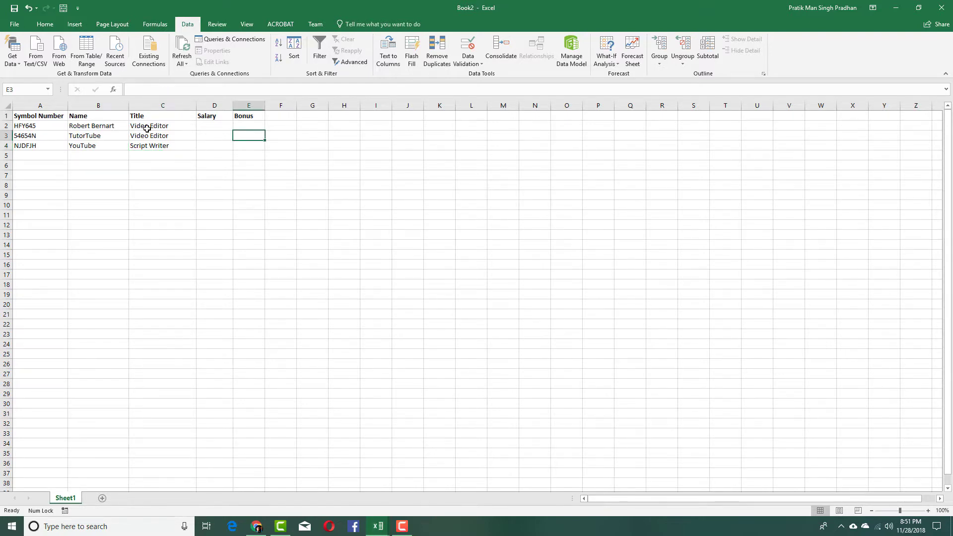
{"action": "left_click", "coordinate": [215, 125]}
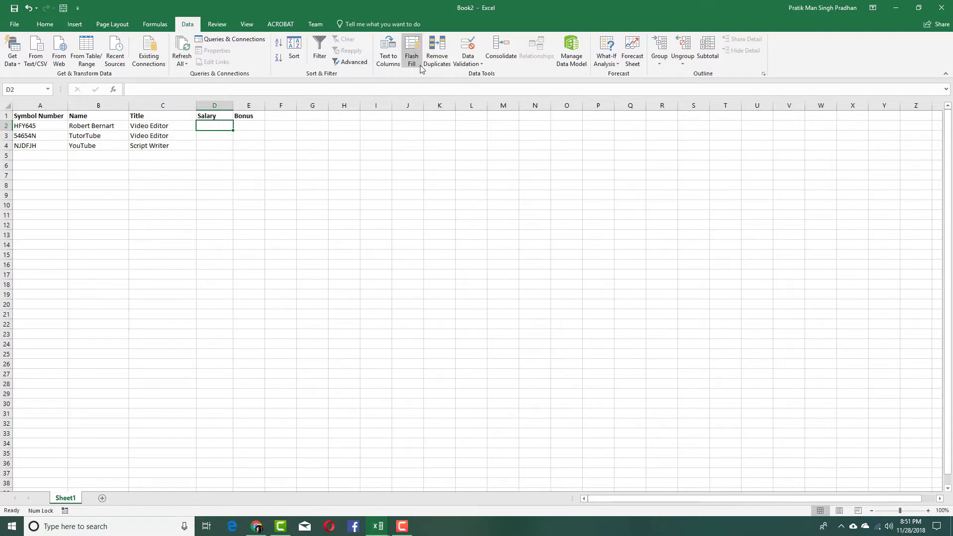
- Validate D2 to accept decimals greater than or equal to 5000
{"action": "left_click", "coordinate": [458, 67]}
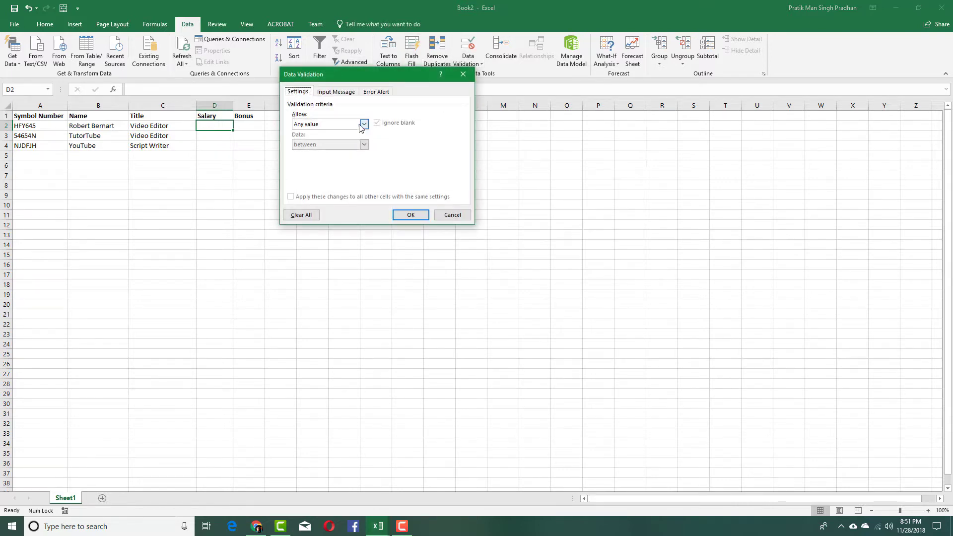
{"action": "left_click", "coordinate": [363, 124]}
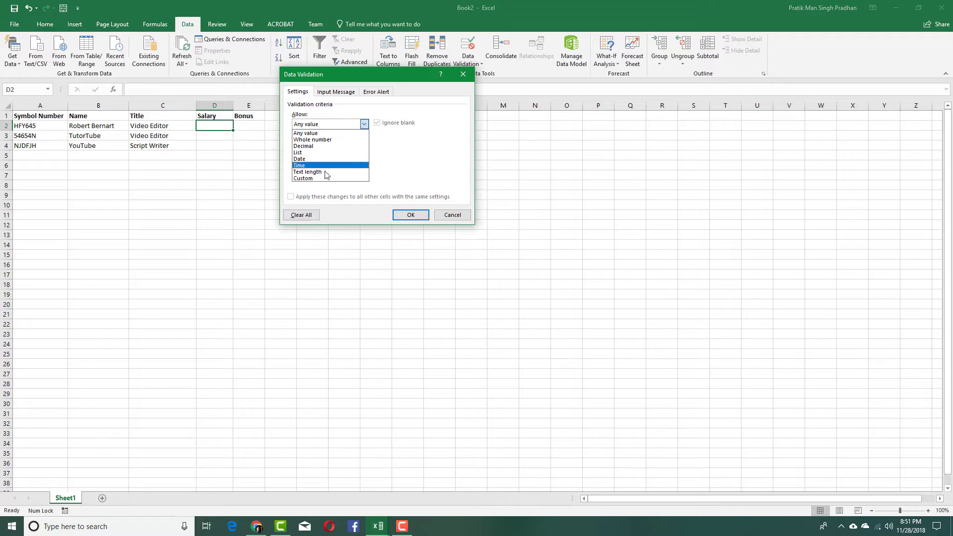
{"action": "left_click", "coordinate": [328, 146]}
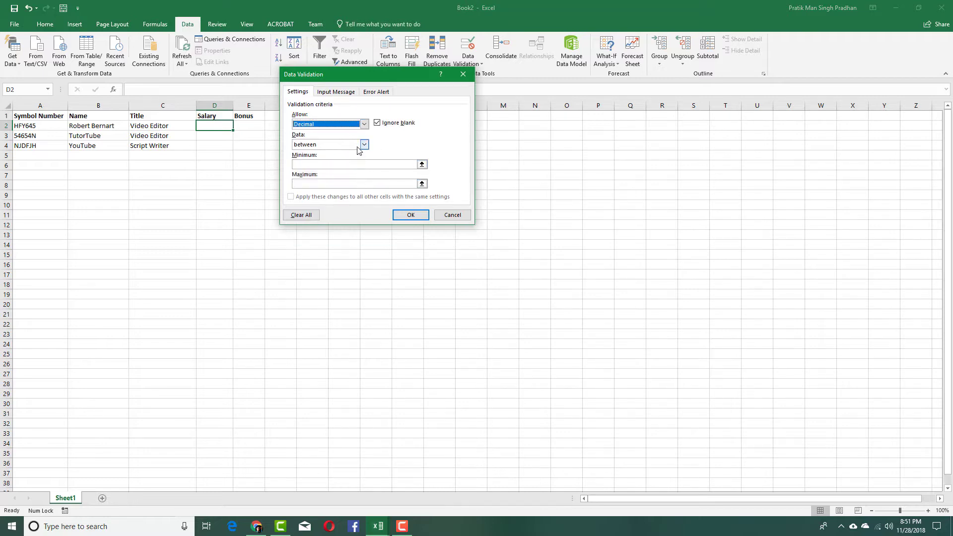
{"action": "left_click", "coordinate": [365, 125]}
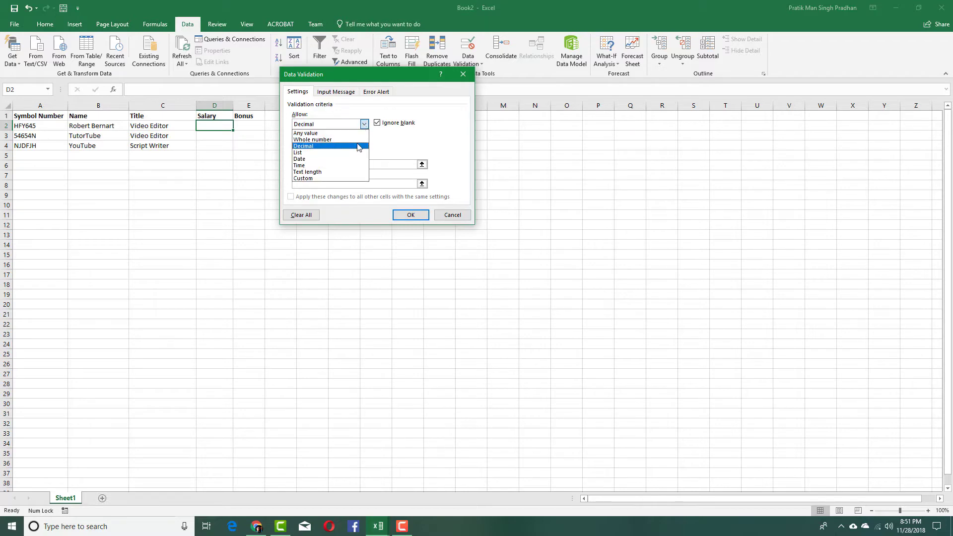
{"action": "left_click", "coordinate": [393, 146]}
{"action": "left_click", "coordinate": [365, 145]}
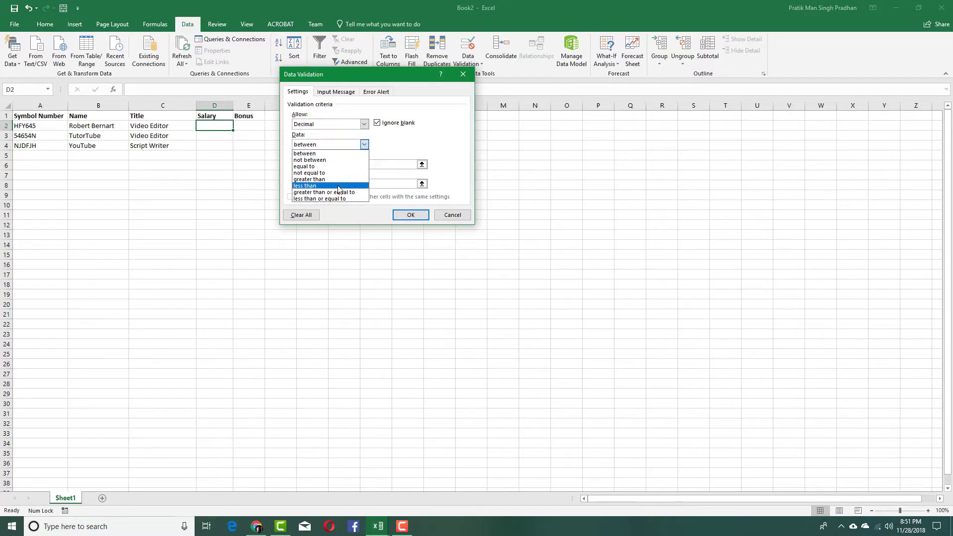
{"action": "left_click", "coordinate": [329, 180]}
{"action": "left_click", "coordinate": [365, 144]}
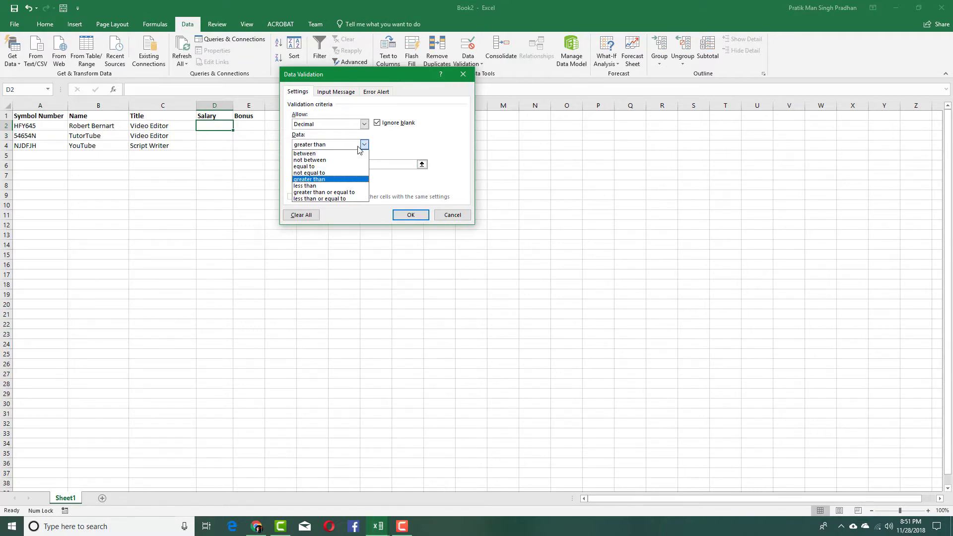
{"action": "left_click", "coordinate": [338, 192]}
{"action": "left_click", "coordinate": [337, 166]}
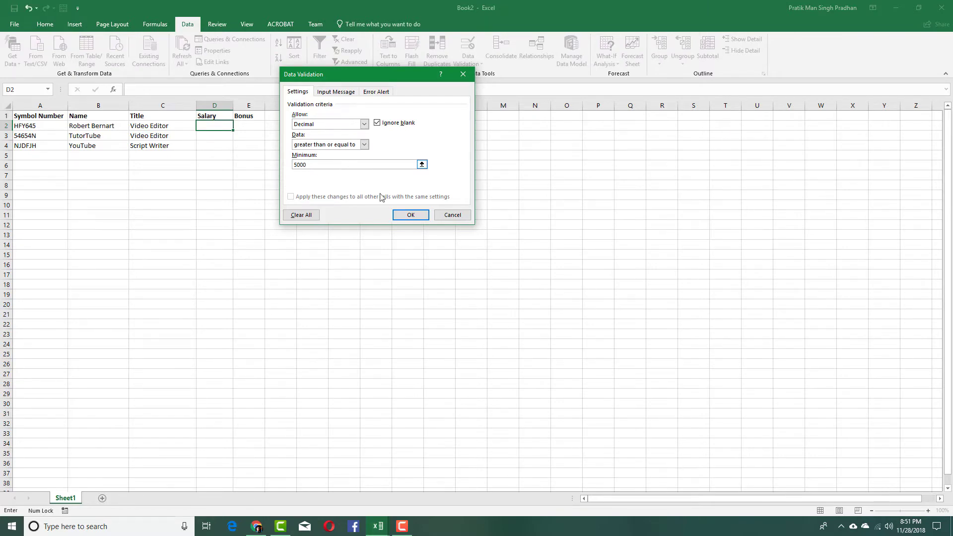
{"action": "left_click", "coordinate": [410, 215]}
- Extend the minimum-5000 decimal rule to all of column D
{"action": "left_click", "coordinate": [214, 106]}
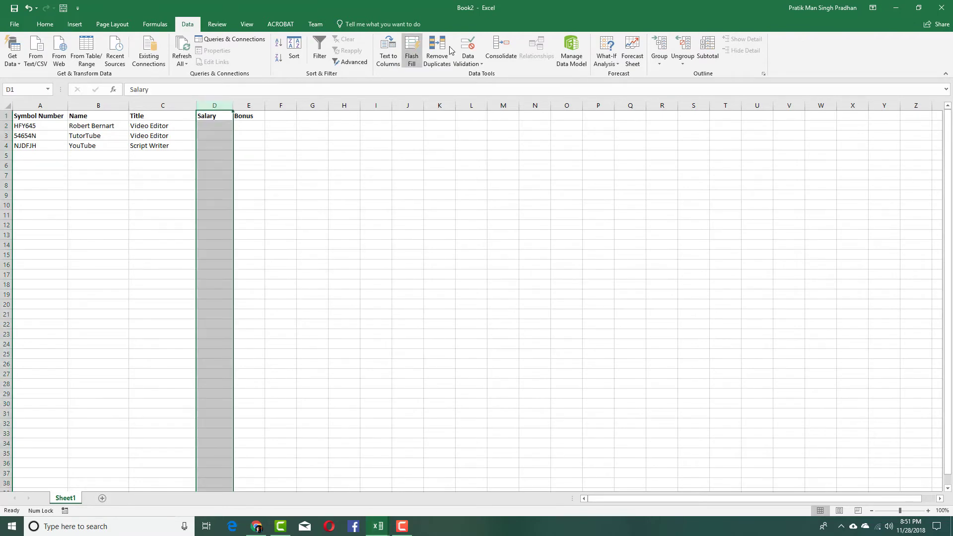
{"action": "left_click", "coordinate": [468, 47]}
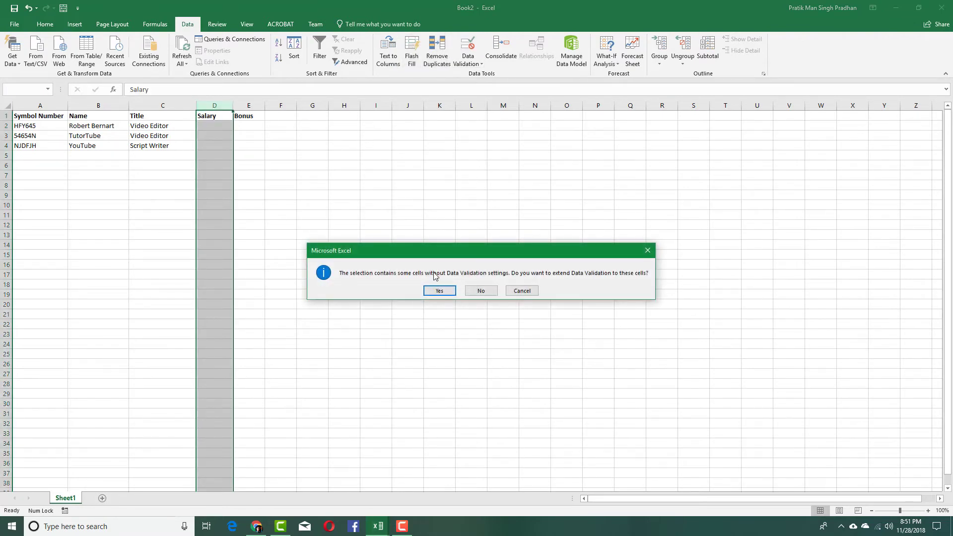
{"action": "left_click", "coordinate": [437, 291]}
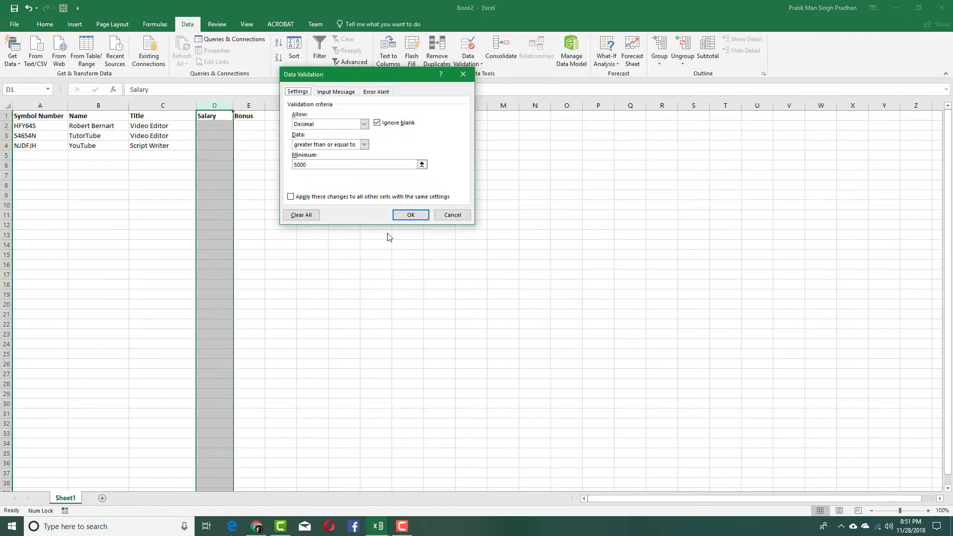
{"action": "left_click", "coordinate": [410, 214]}
{"action": "left_click", "coordinate": [283, 175]}
{"action": "left_click", "coordinate": [222, 127]}
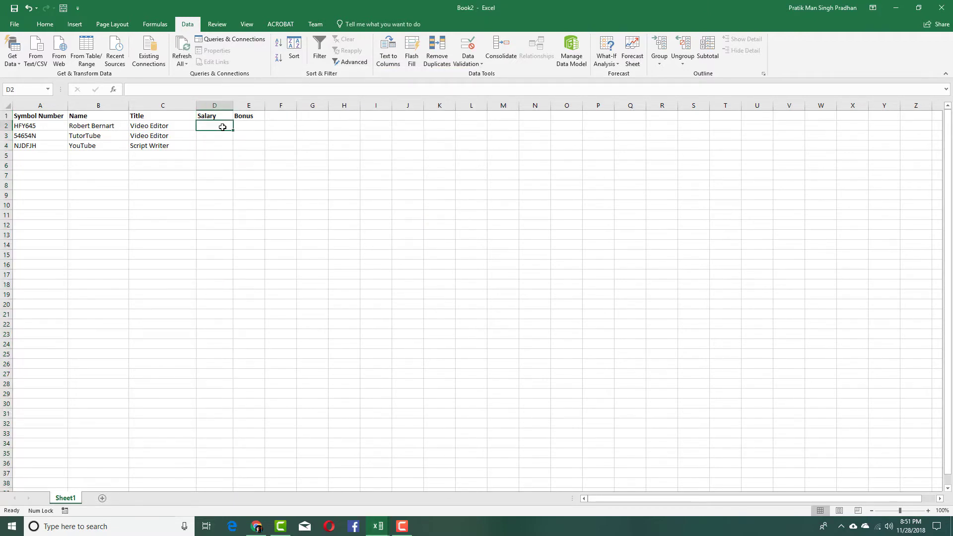
- Enter a salary of 5 in D2 to confirm the validation rule rejects it, then dismiss the error
{"action": "type", "text": "5"}
{"action": "key", "text": "Return"}
{"action": "left_click", "coordinate": [480, 291]}
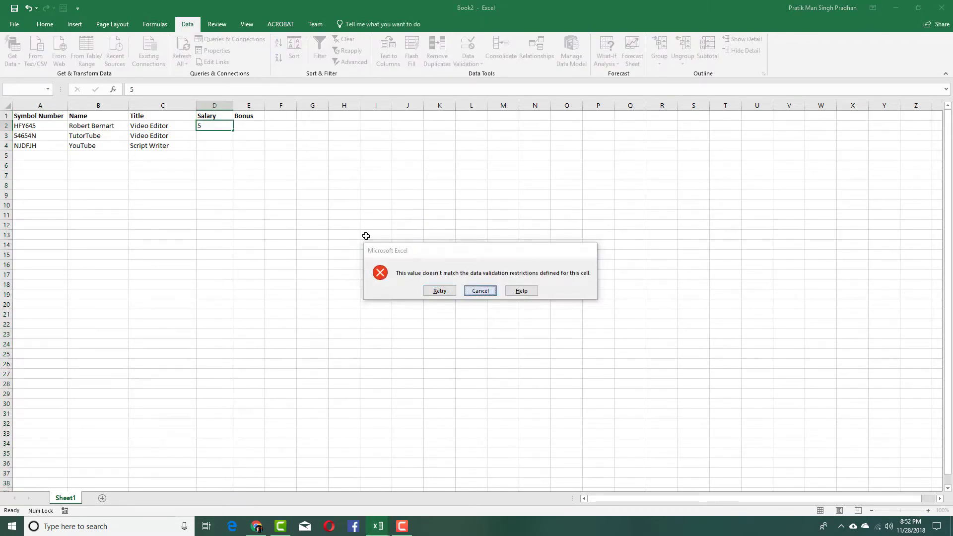
- Fill the Salary cells D2, D3 and D4 with 5000
{"action": "left_click", "coordinate": [225, 145]}
{"action": "left_click", "coordinate": [225, 125]}
{"action": "type", "text": "5,000"}
{"action": "key", "text": "Return"}
{"action": "type", "text": "50"}
{"action": "key", "text": "Return"}
{"action": "type", "text": "5"}
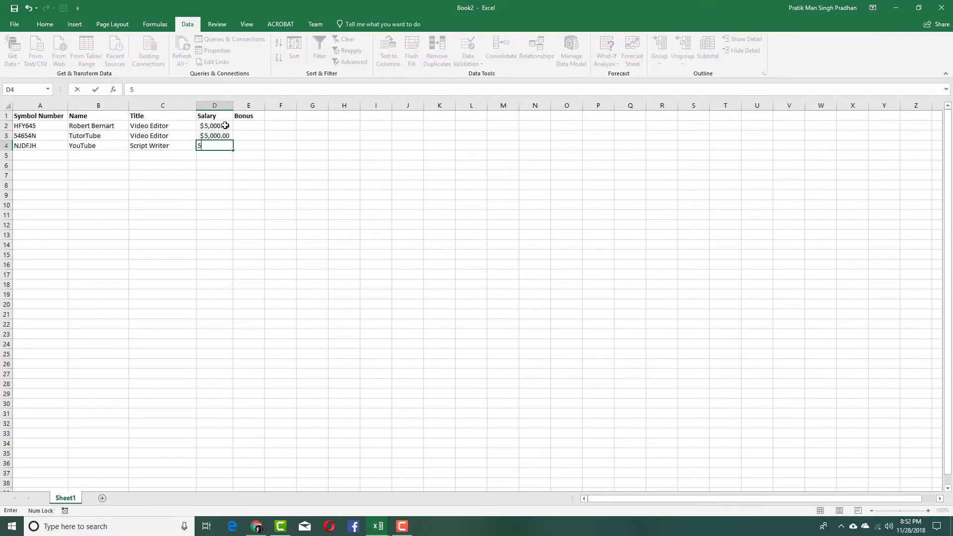
{"action": "type", "text": ",000"}
{"action": "key", "text": "Return"}
- Change D4's salary to 7000 and start entering 45 in D3
{"action": "key", "text": "Up"}
{"action": "type", "text": "7,000"}
{"action": "key", "text": "Up"}
{"action": "type", "text": "45"}
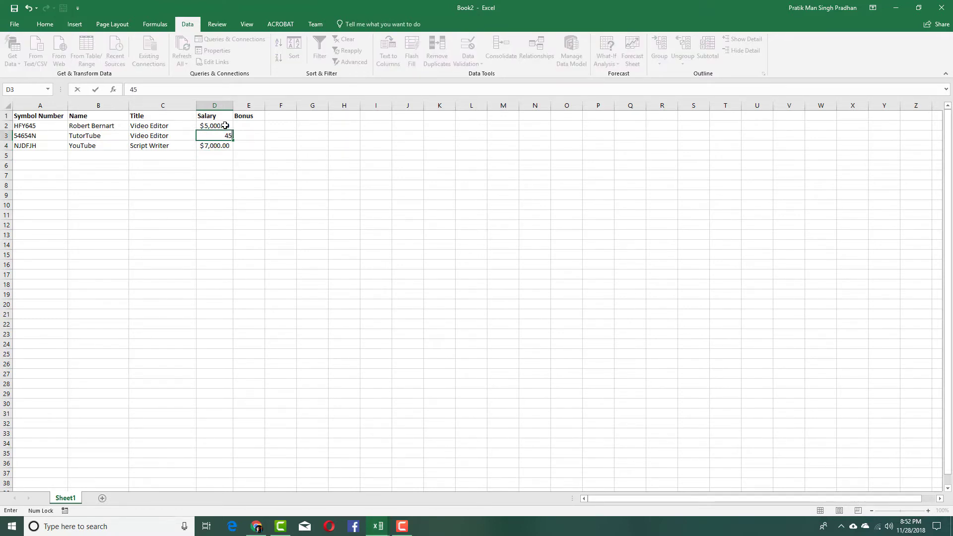